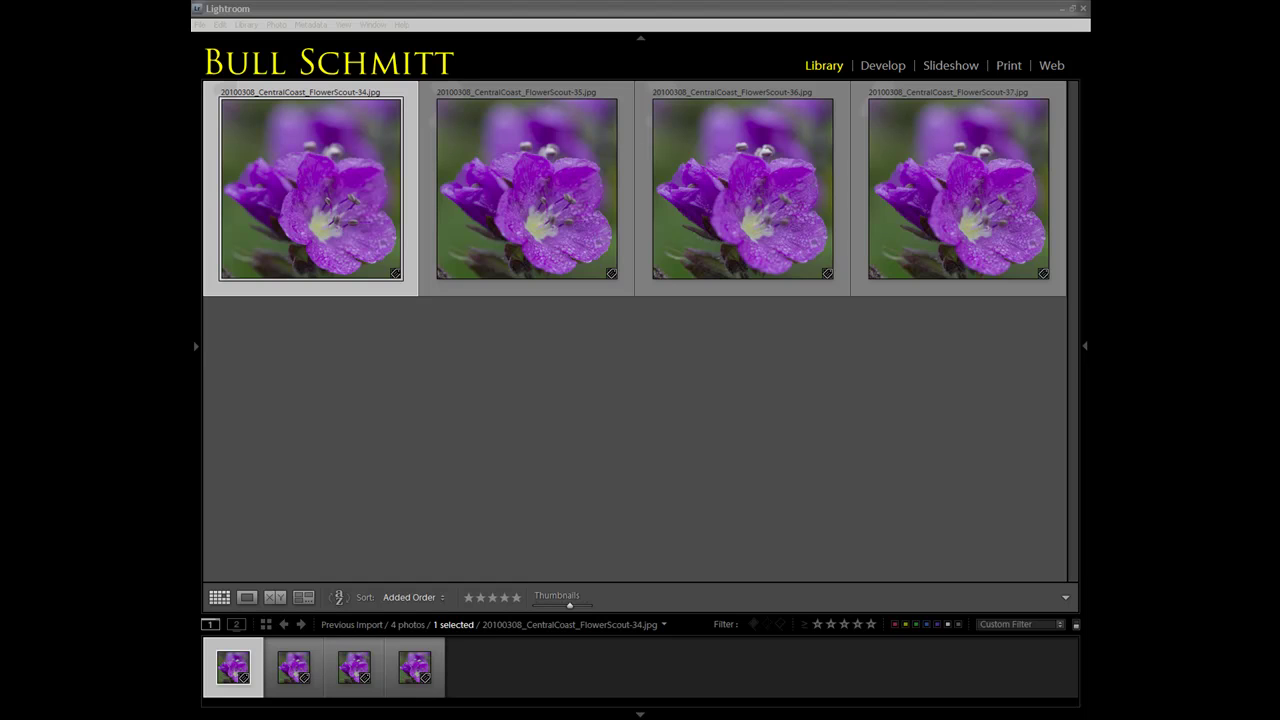
Step: Open 20100308_CentralCoast_FlowerScout-34.jpg on its own in Lightroom's Loupe view
click(303, 200)
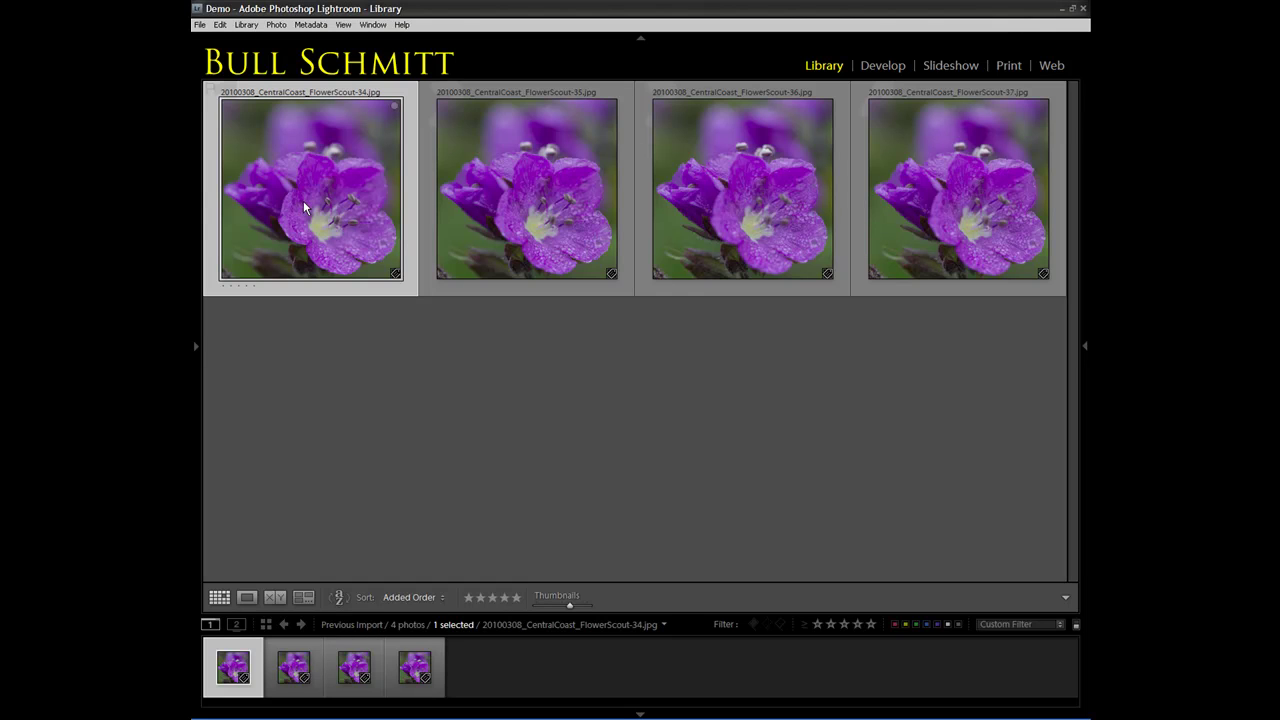
double_click(309, 202)
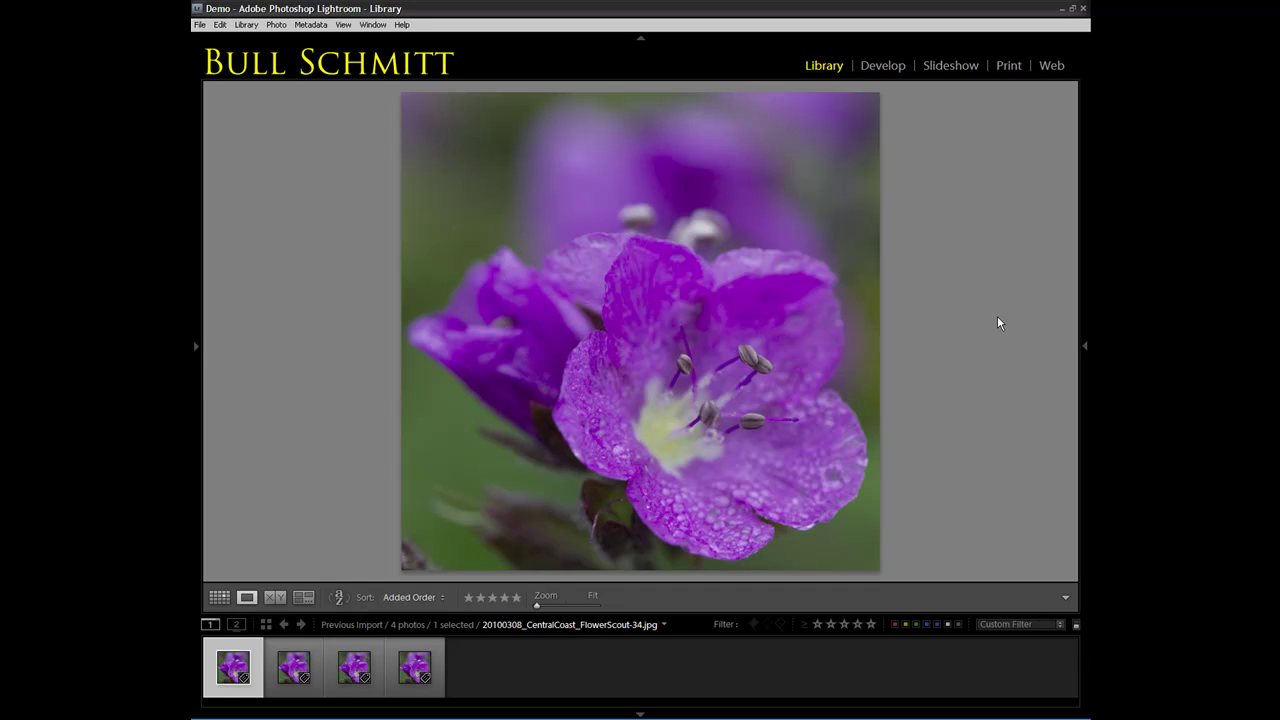
Step: Collapse the header panel, inspect the stamens at 1:1, then return to Fit view
click(640, 38)
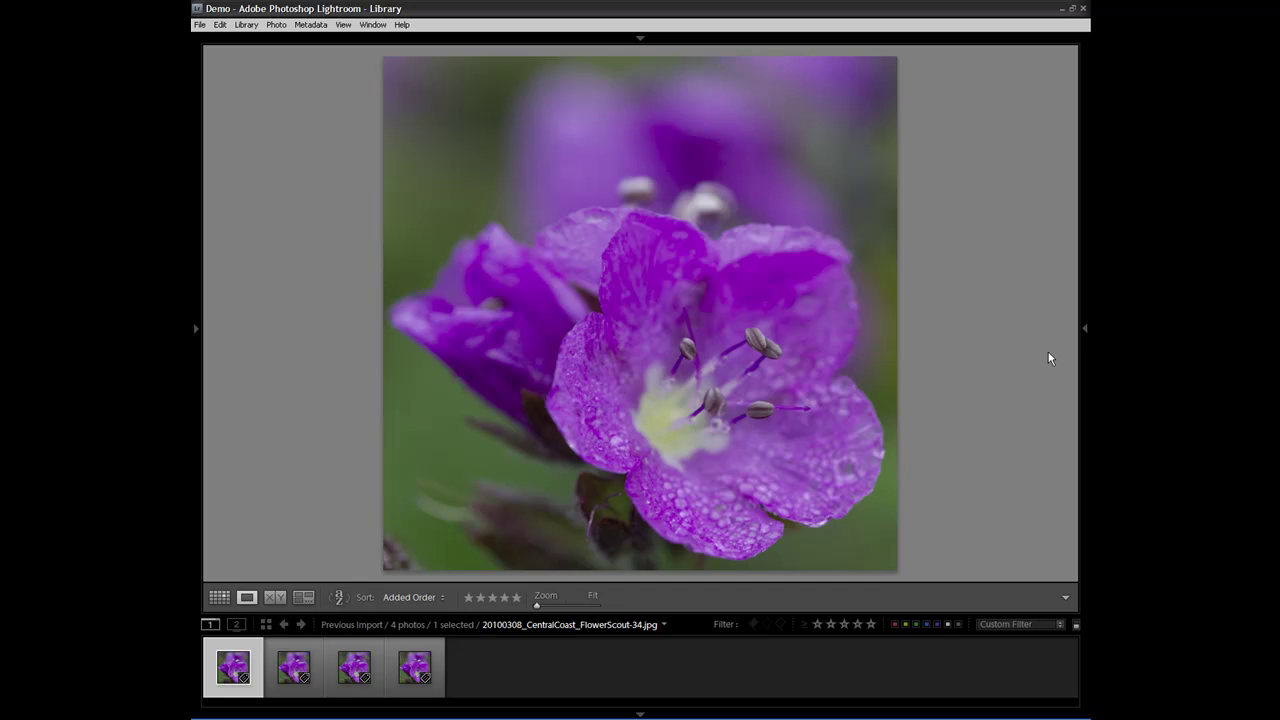
click(745, 347)
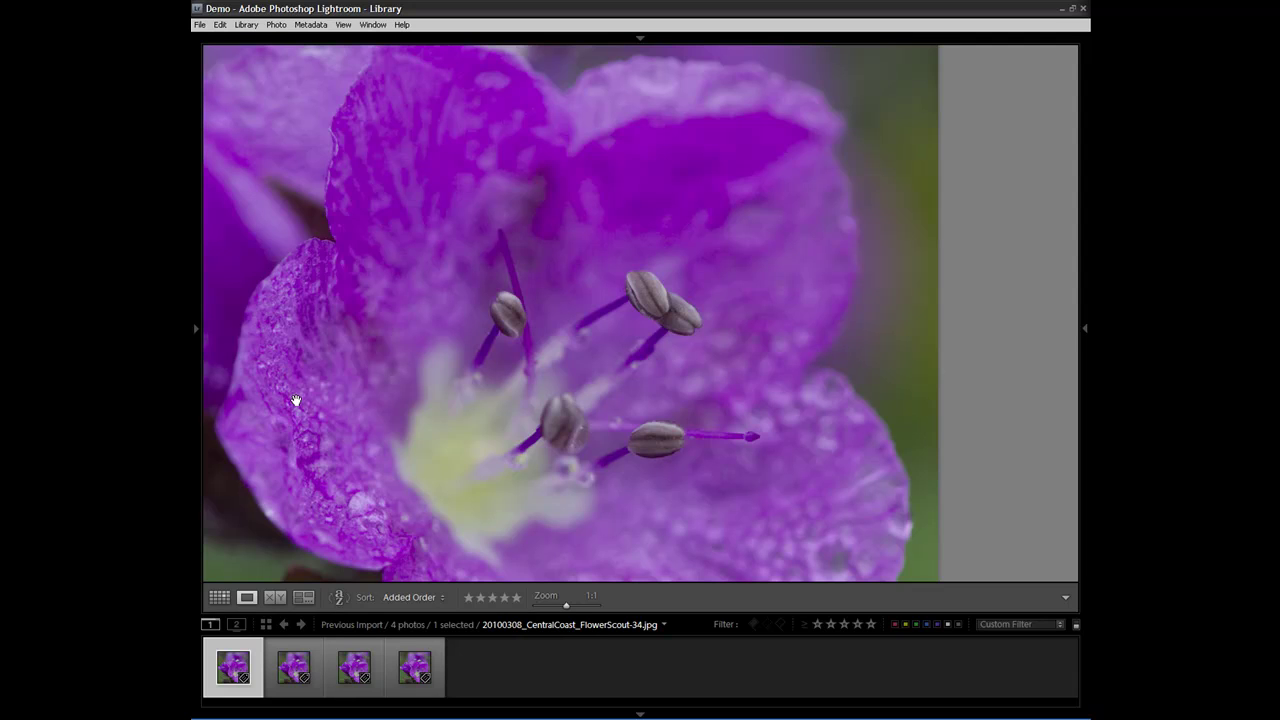
click(713, 323)
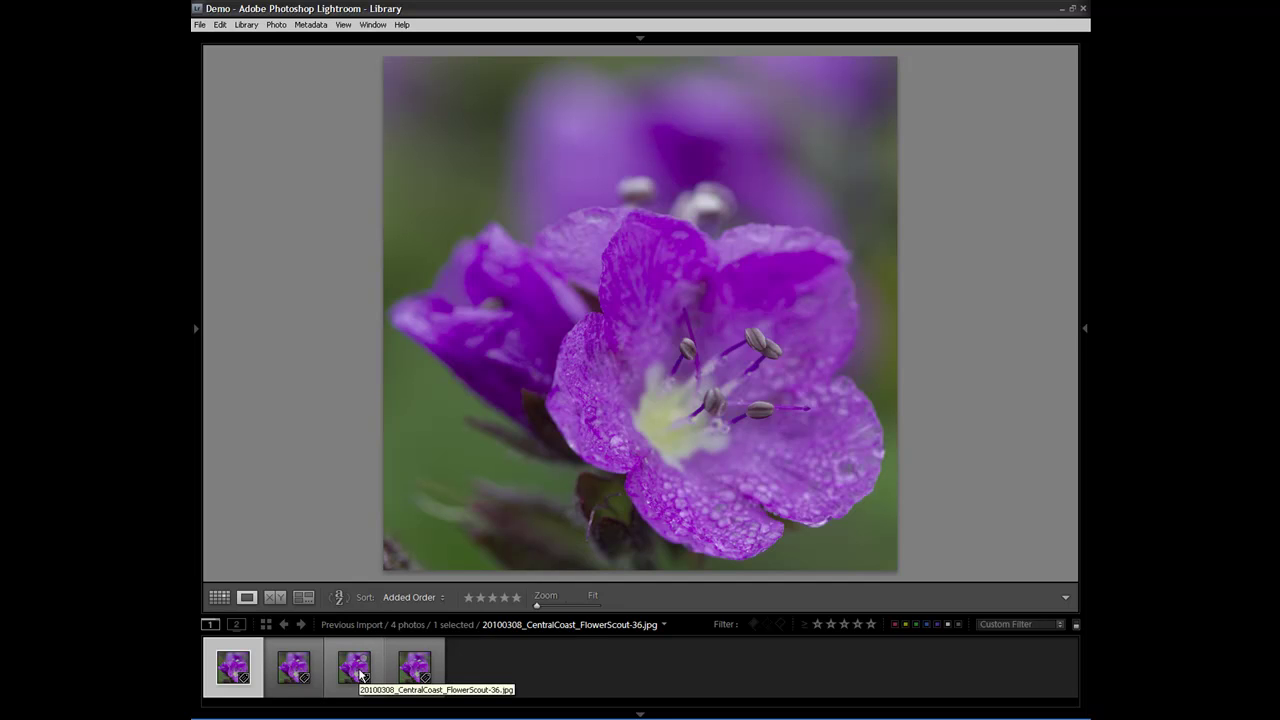
Step: View each of the four flower photos large in turn to compare their focus
key(Right)
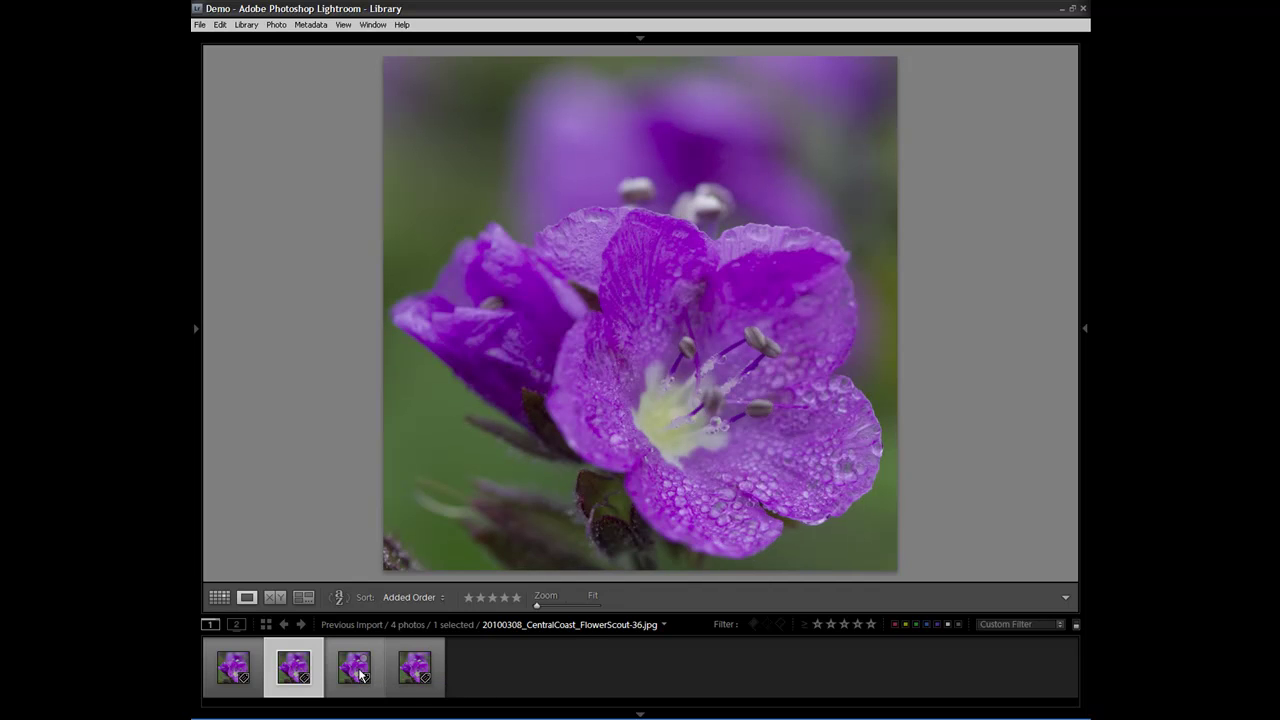
key(Right)
key(Right)
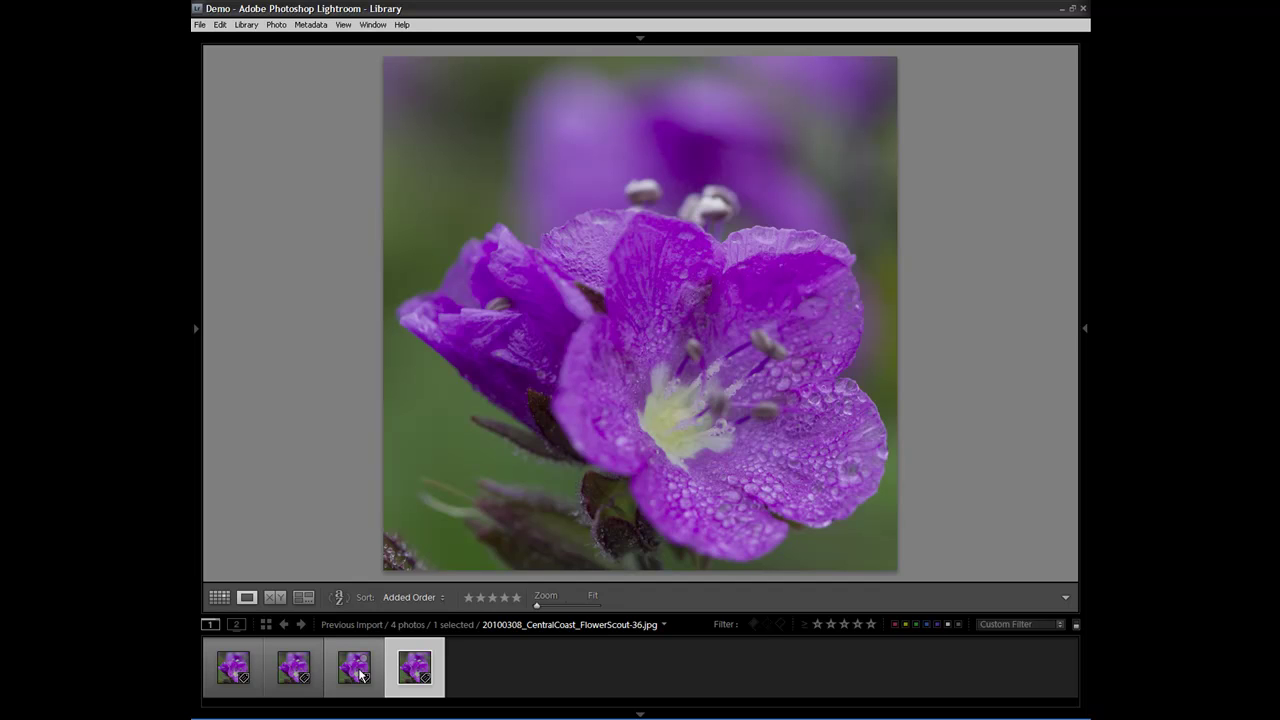
click(235, 675)
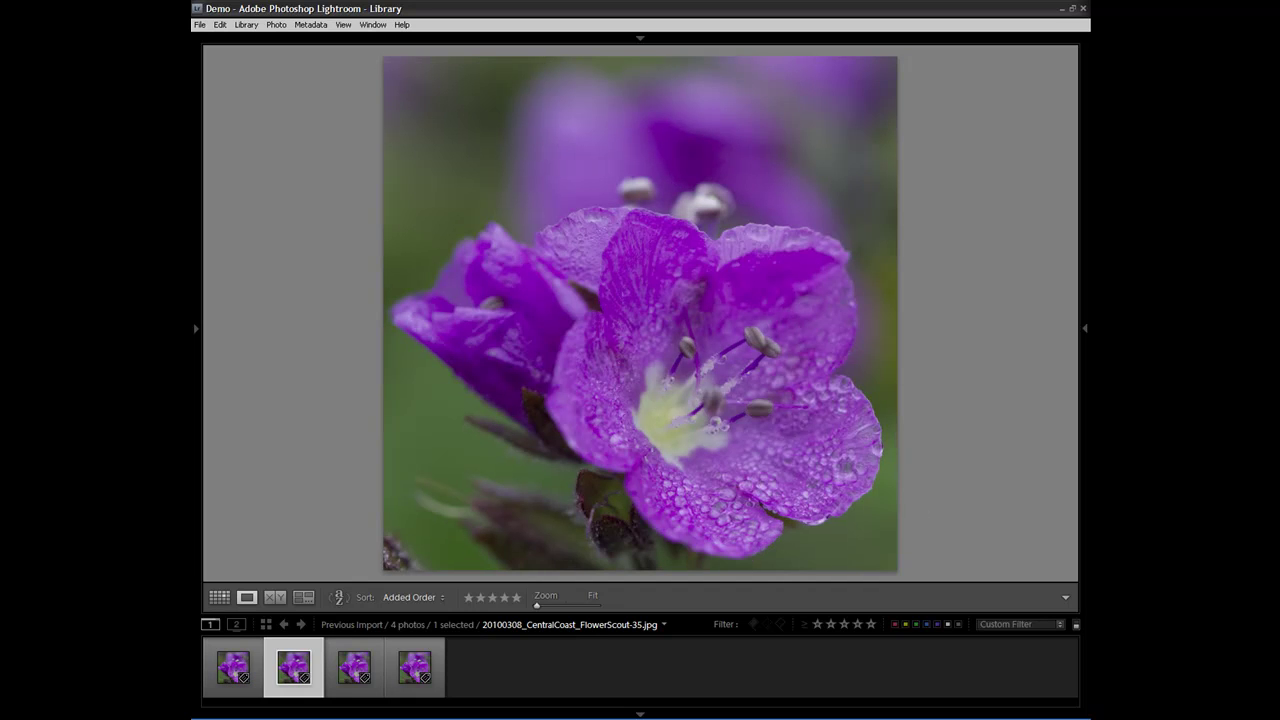
click(354, 667)
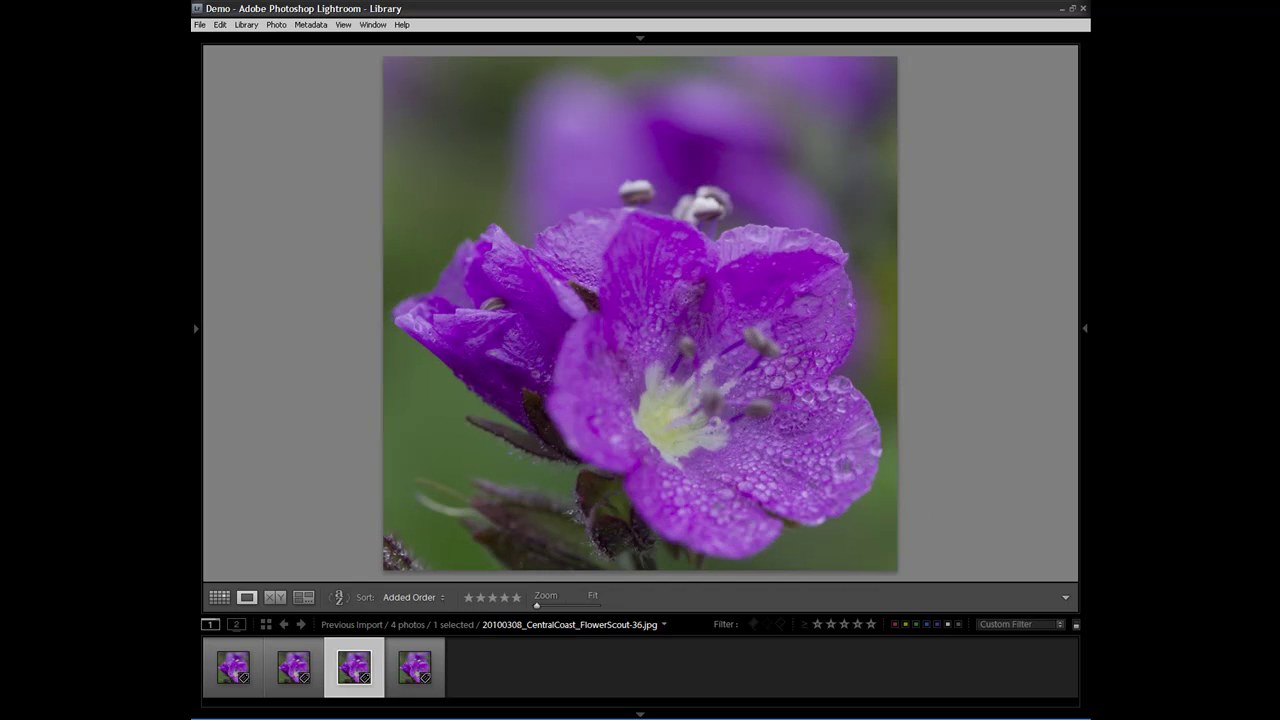
click(414, 667)
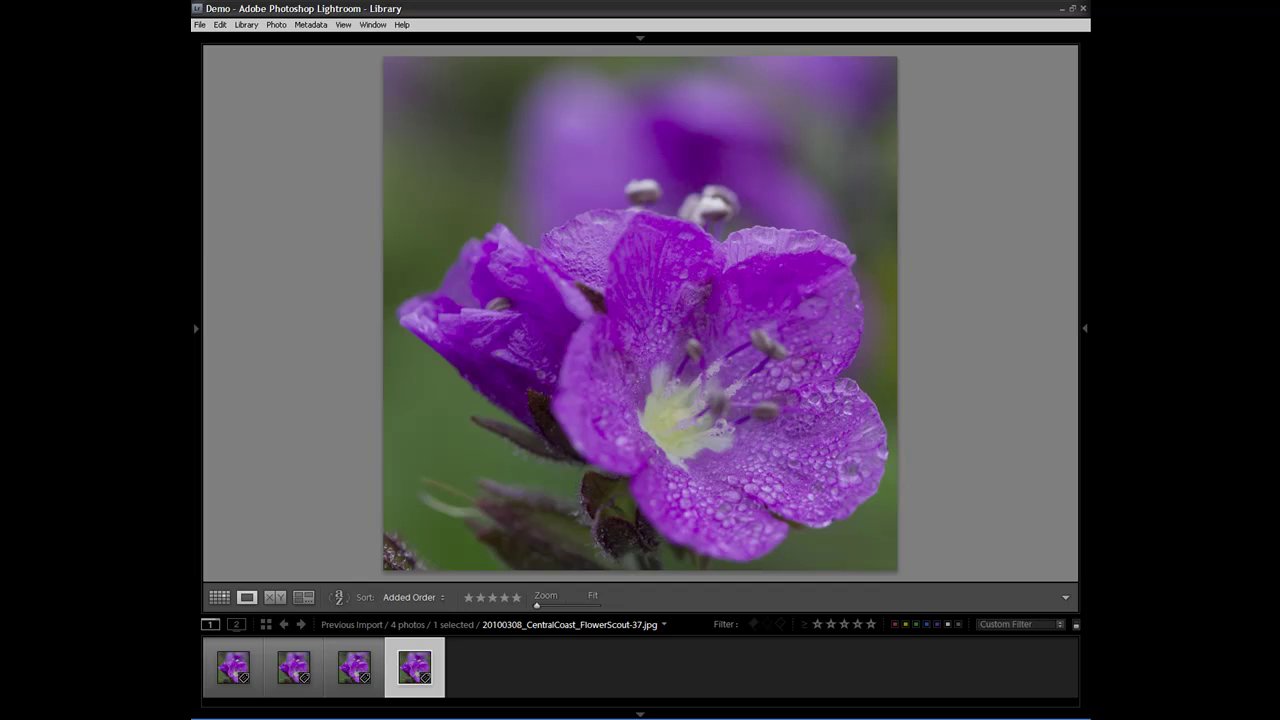
Step: Return to Grid view and select all four FlowerScout photos
key(g)
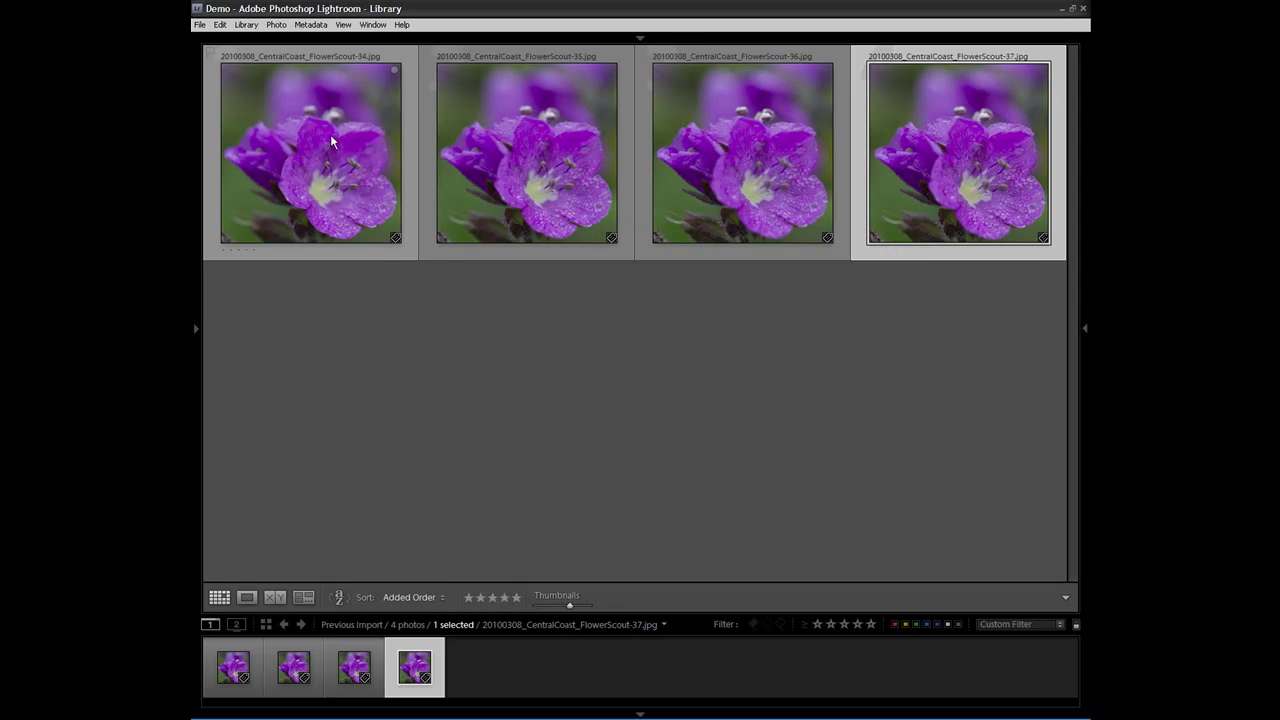
click(305, 125)
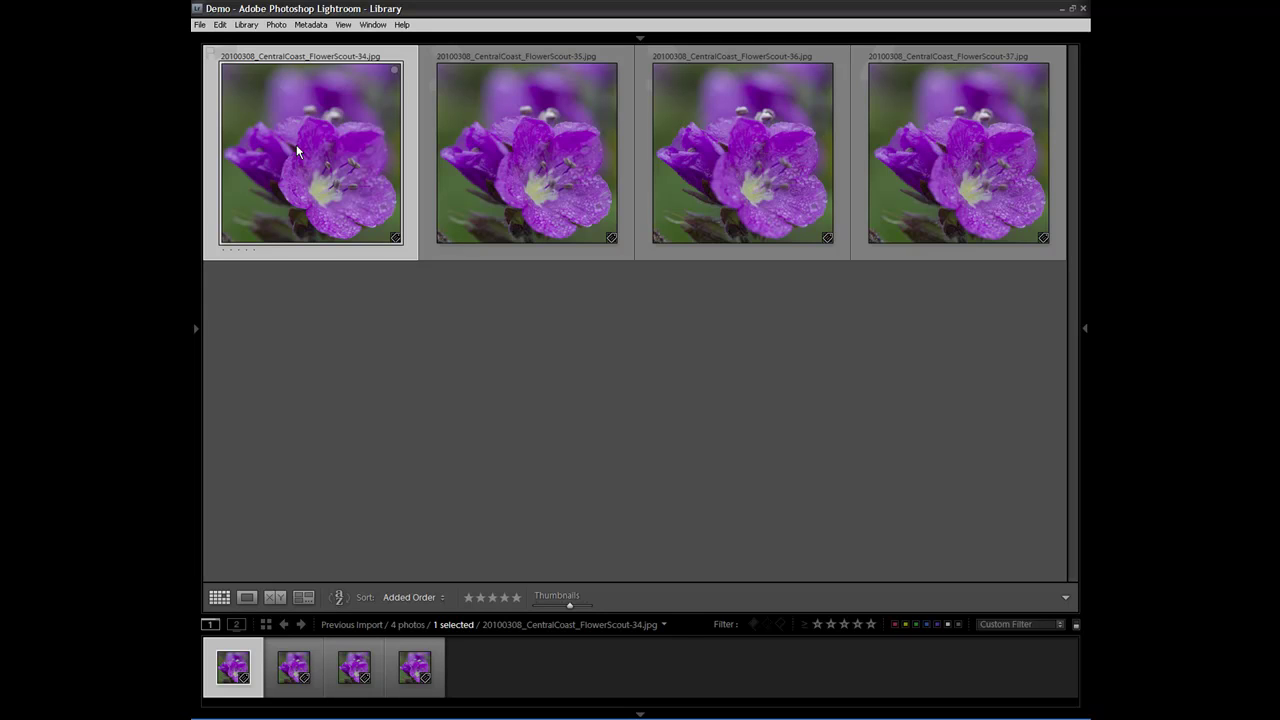
key(ctrl+a)
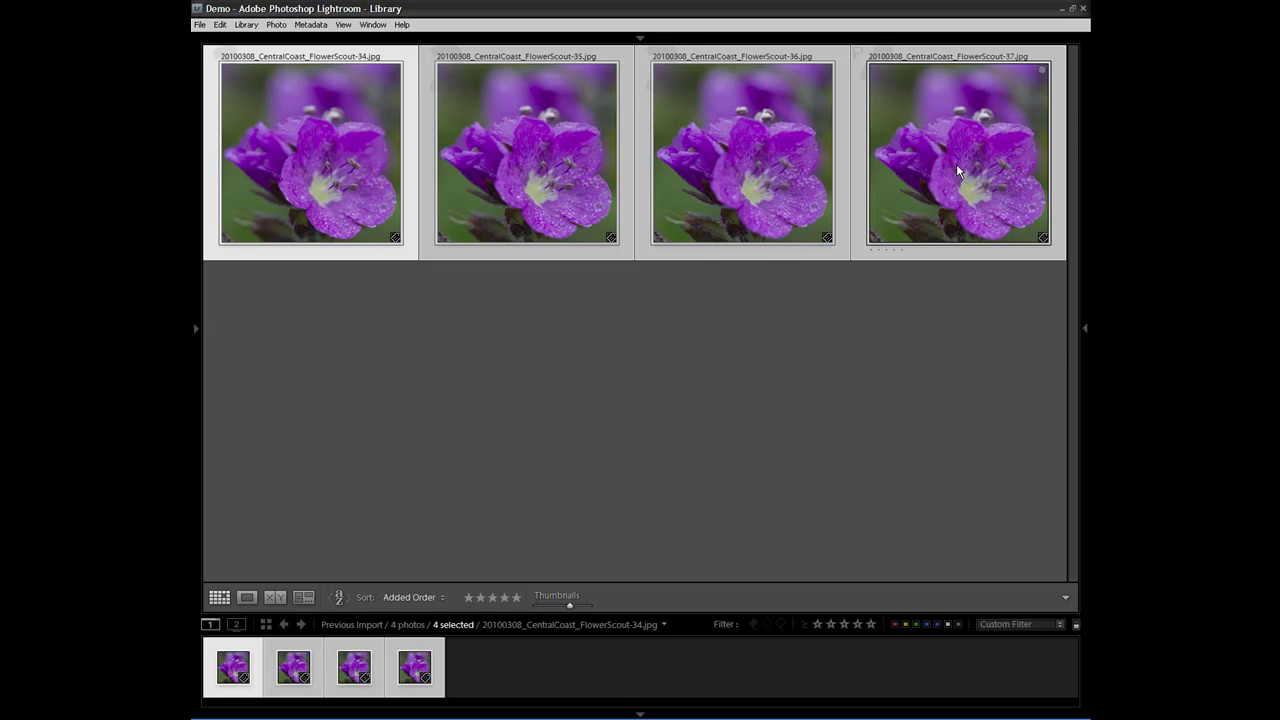
Step: Send the four selected photos to Photoshop with Edit In > Open as Layers in Photoshop
right_click(317, 163)
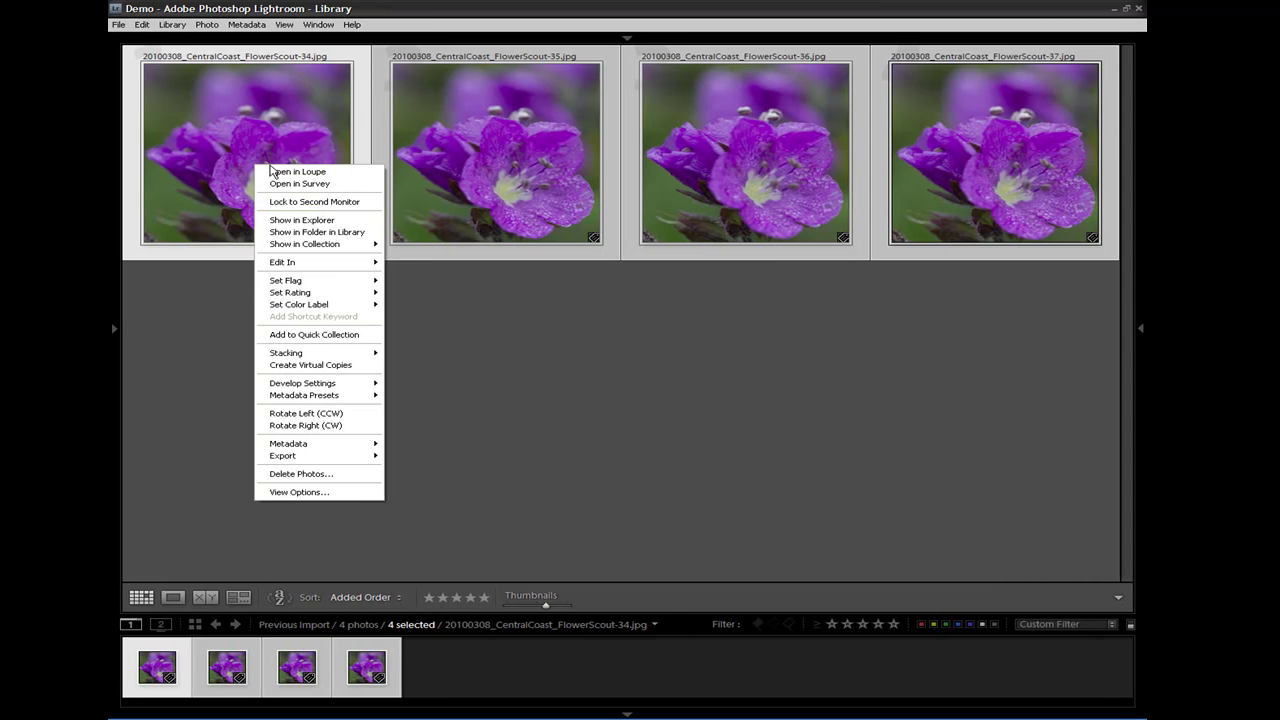
mouse_move(318, 264)
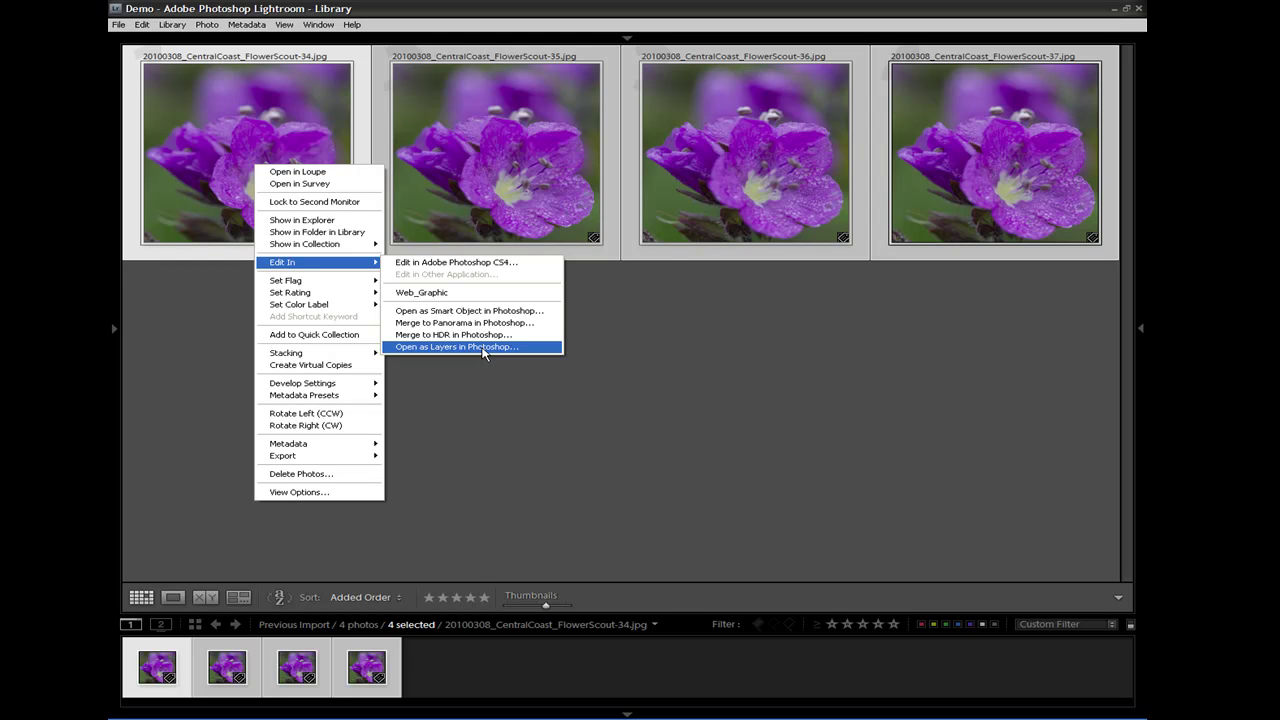
click(483, 347)
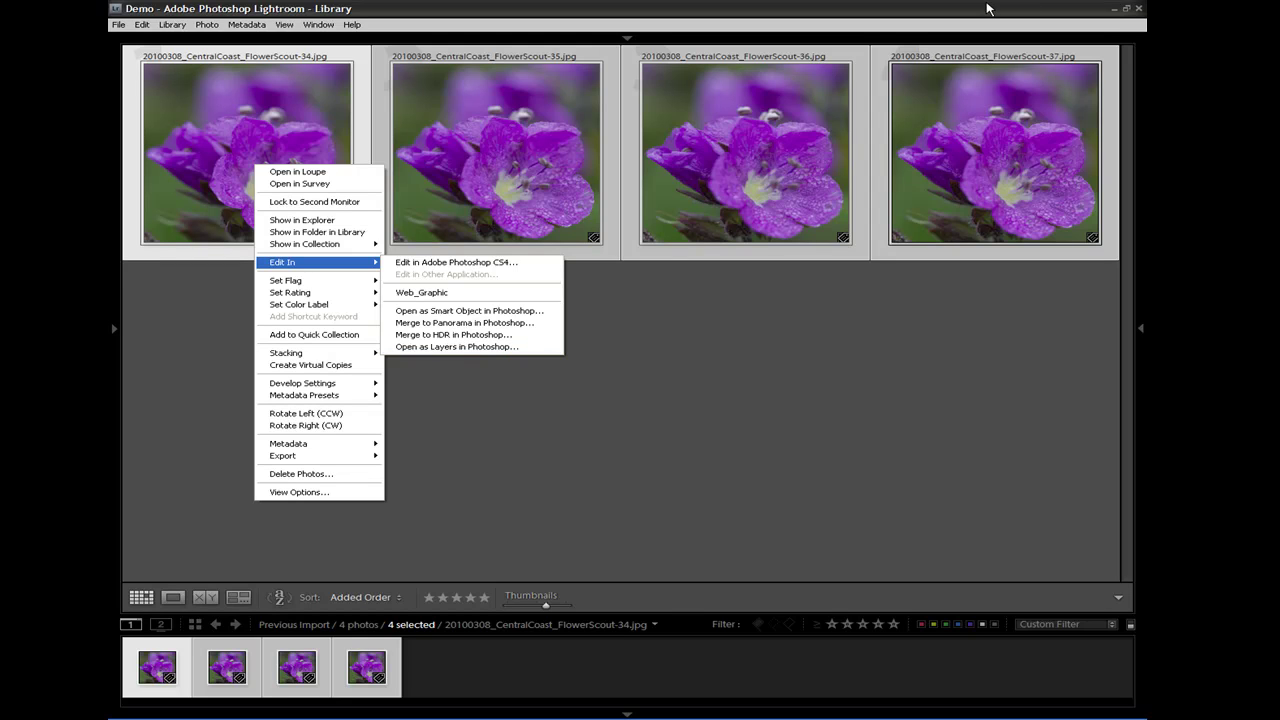
Step: Minimize Lightroom and bring forward Photoshop with the four-layer flower document
click(1113, 8)
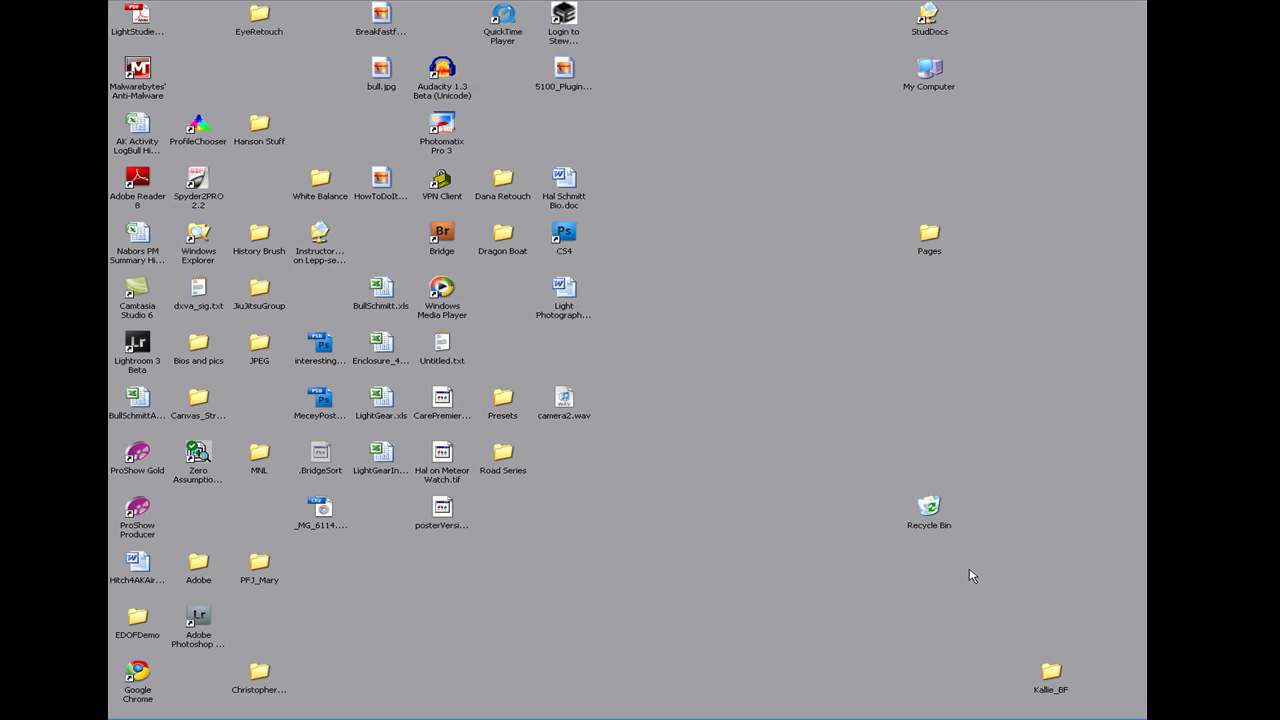
click(395, 710)
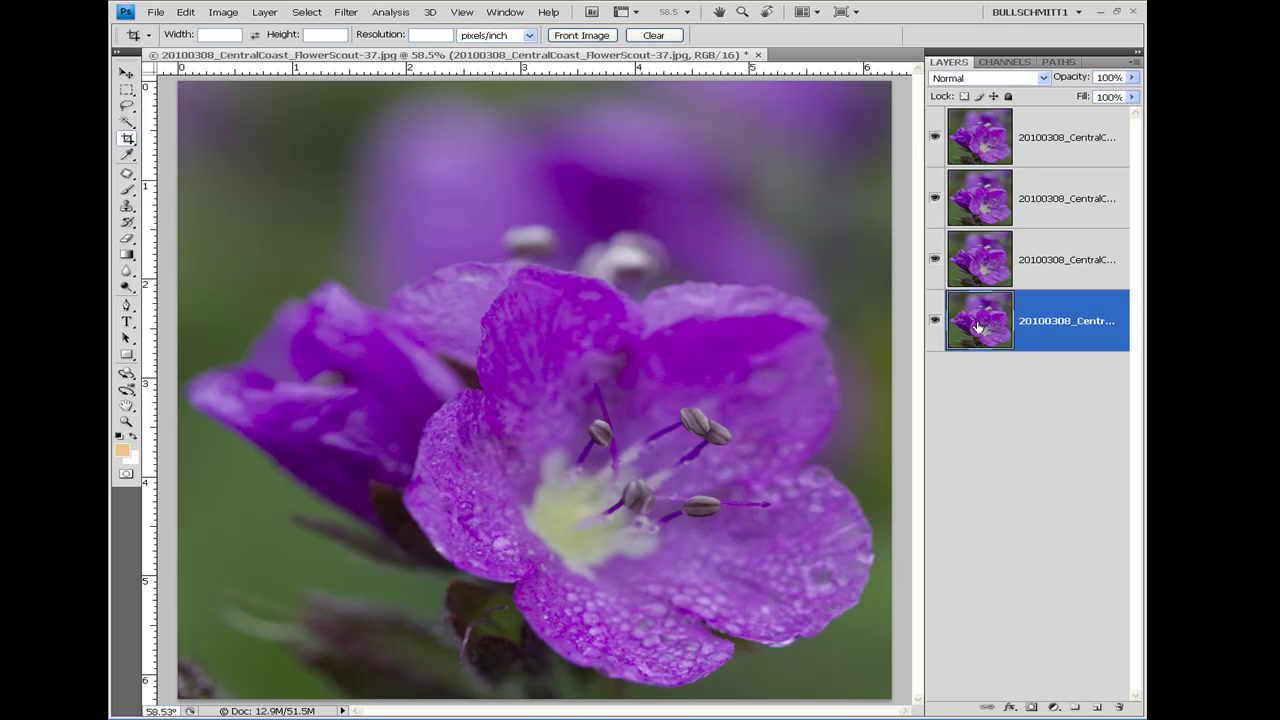
Step: Select all four flower layers in the Layers panel and pull down the Edit menu
shift+click(970, 145)
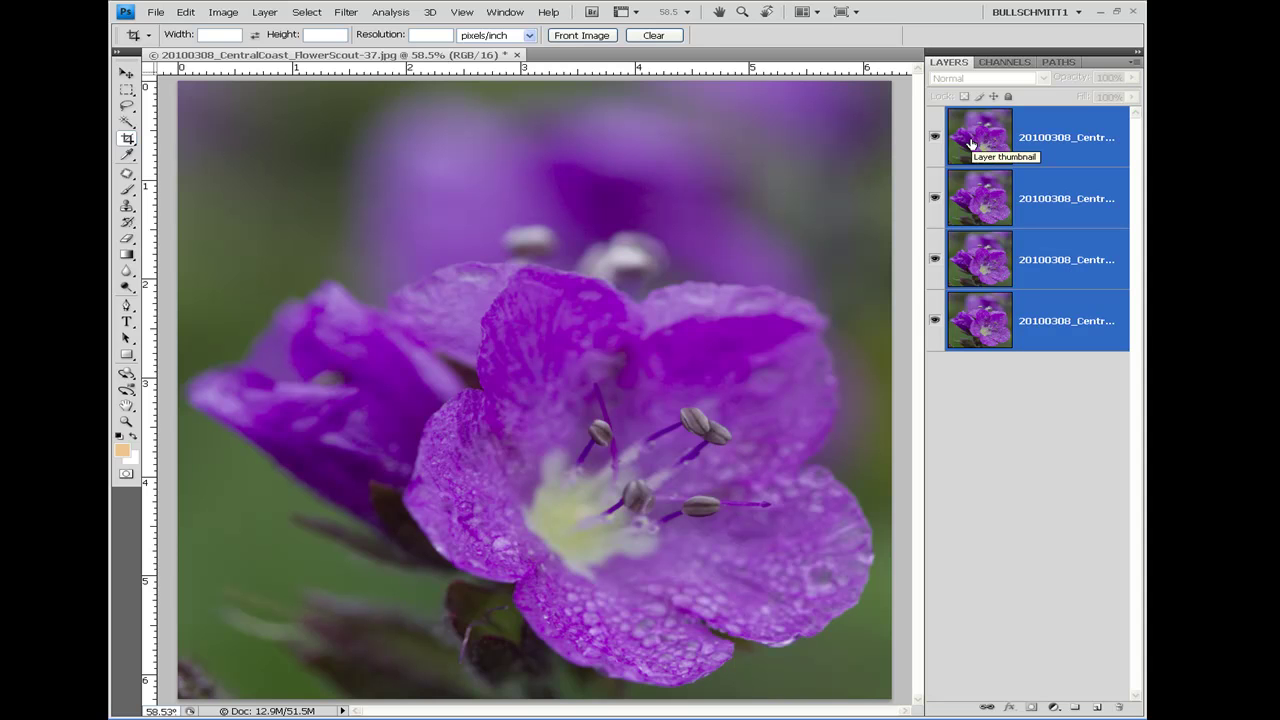
click(176, 13)
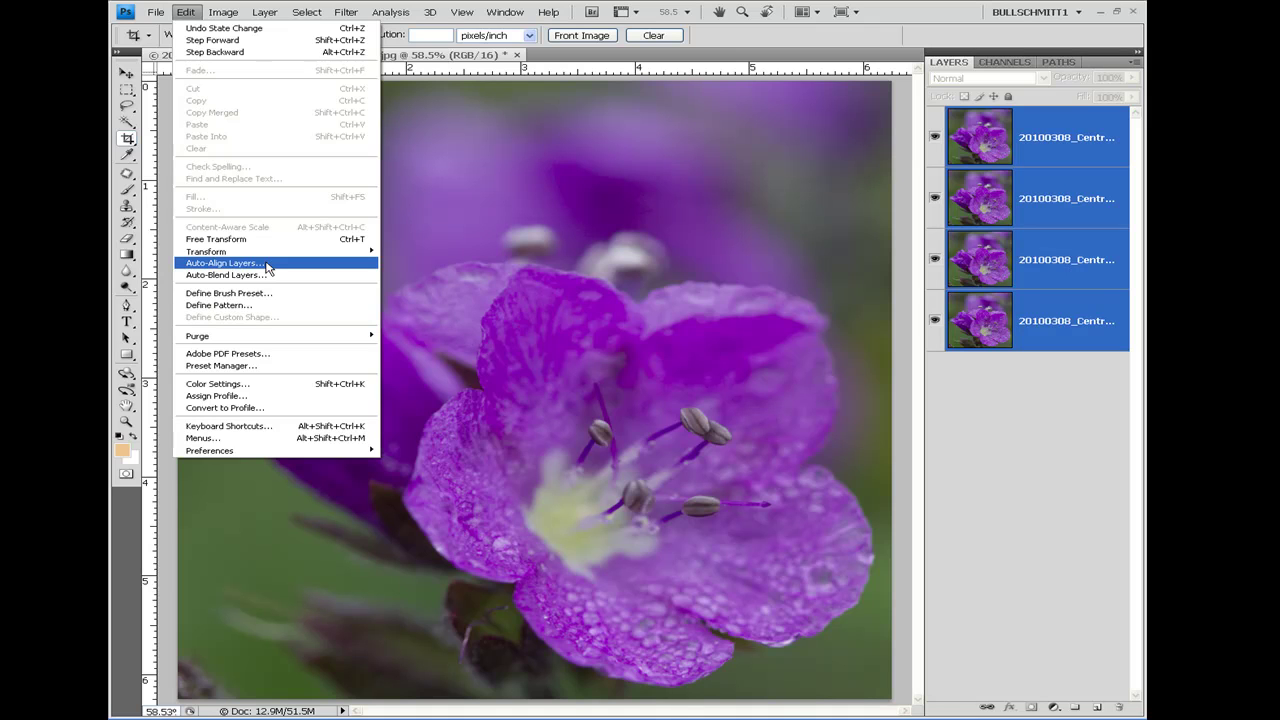
Step: Run Auto-Align Layers on the four flower layers with Projection left on Auto
click(268, 268)
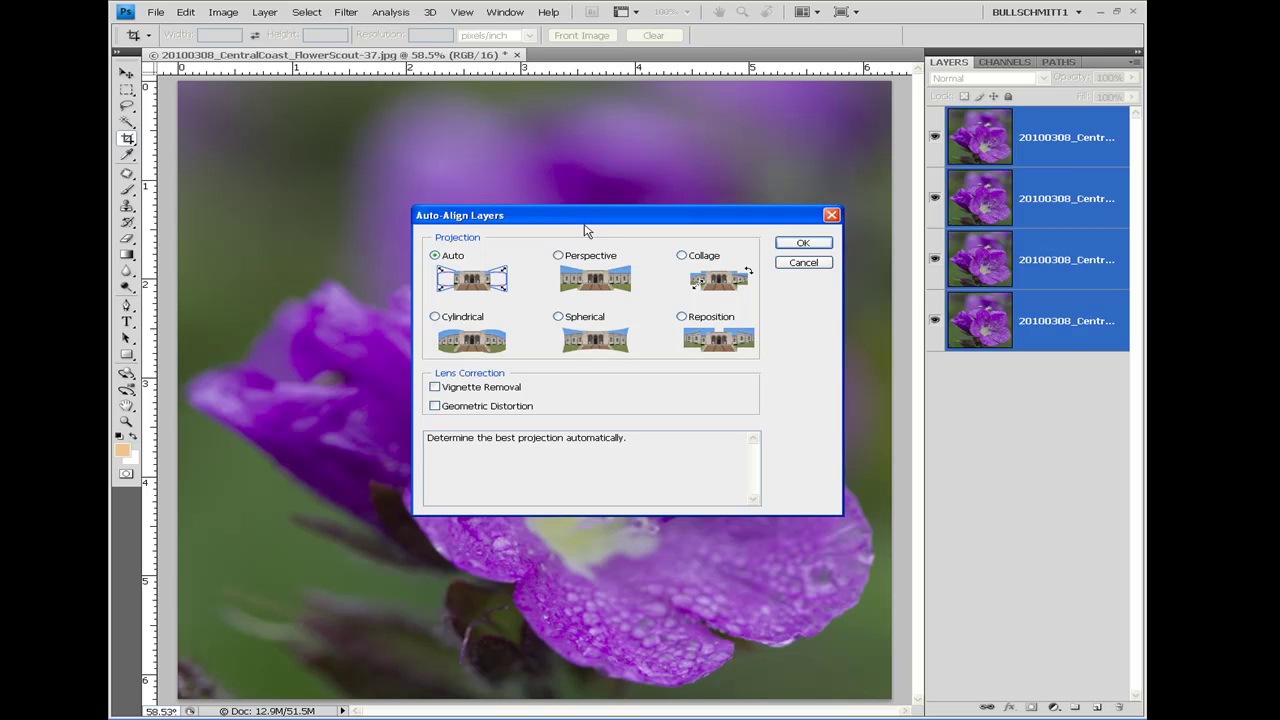
drag(598, 221, 586, 217)
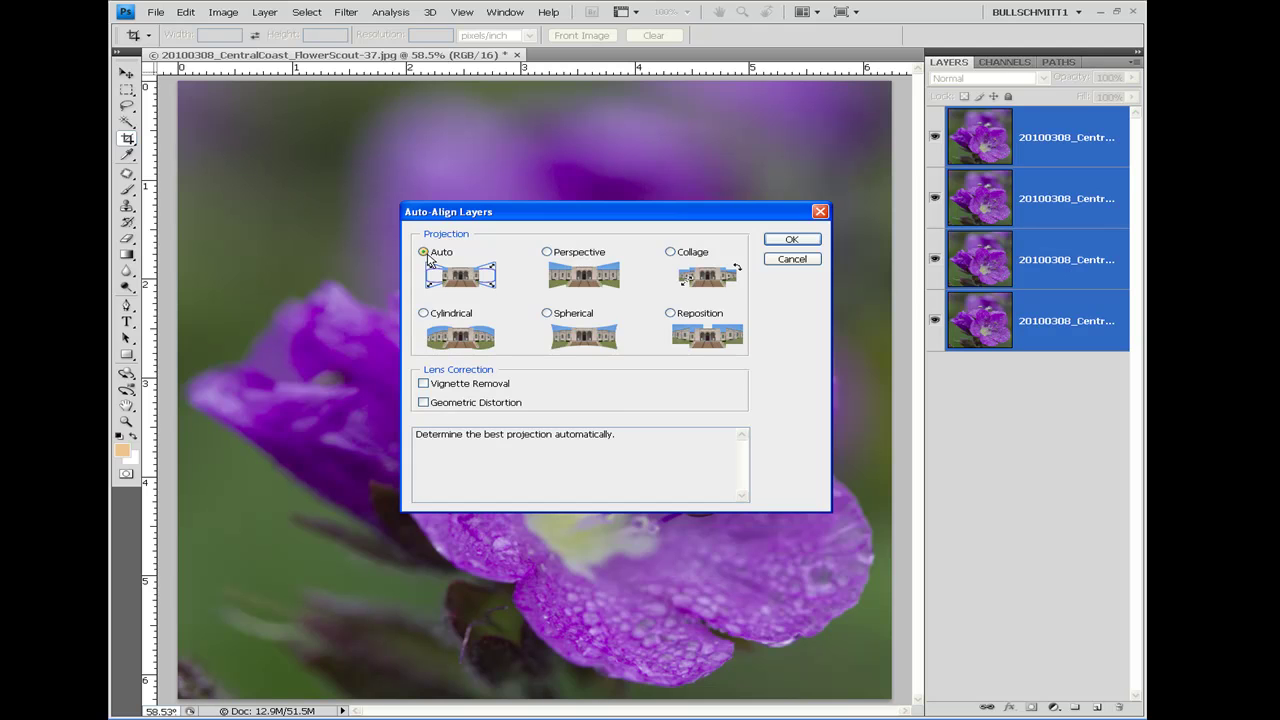
click(783, 240)
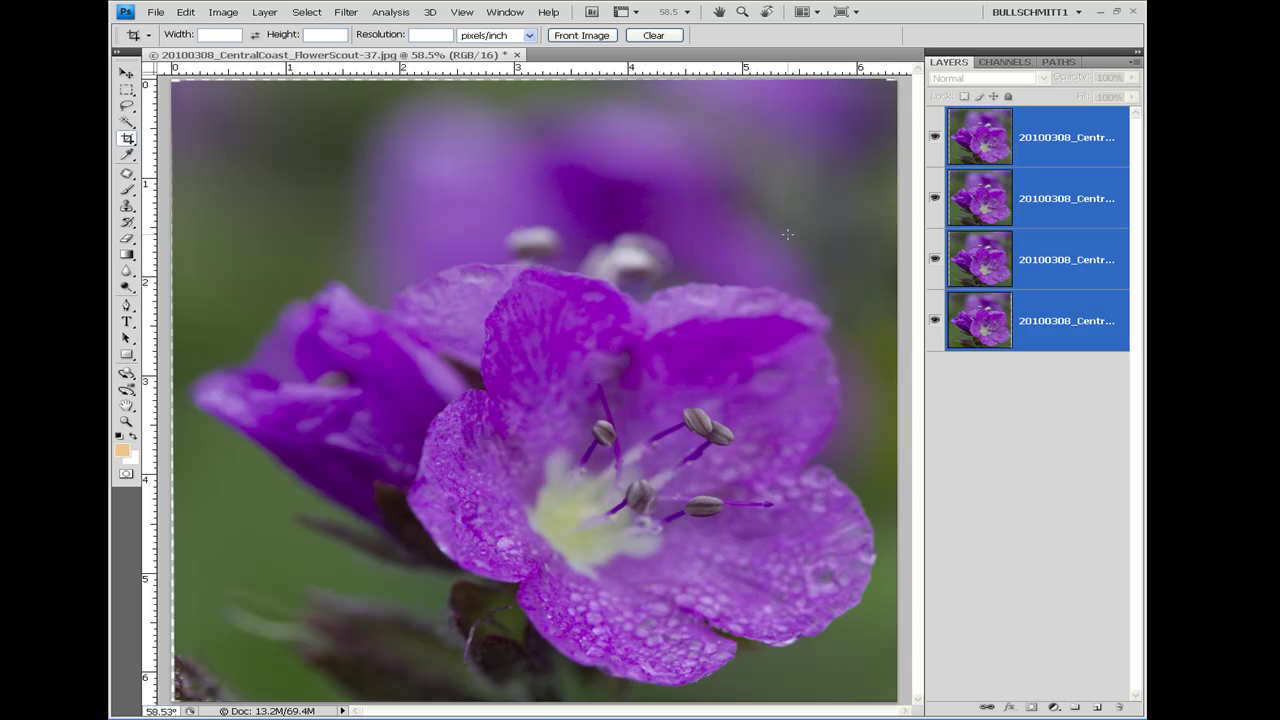
drag(181, 66, 204, 88)
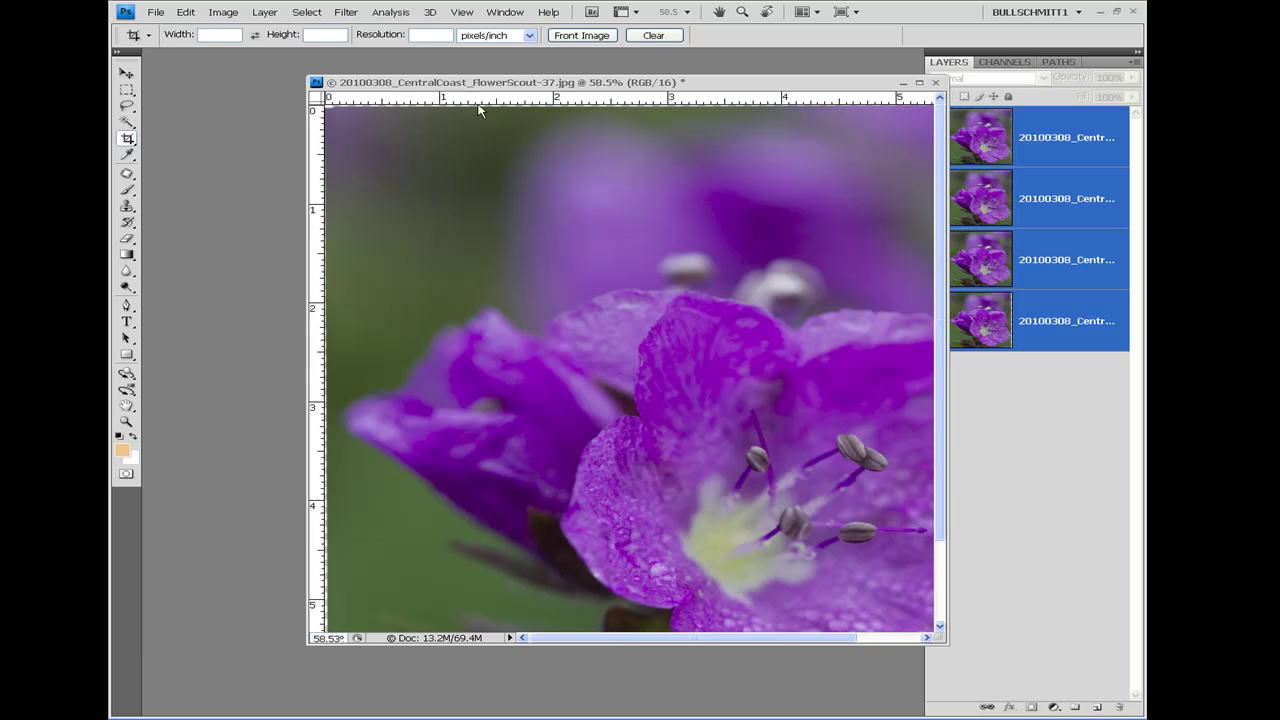
click(919, 82)
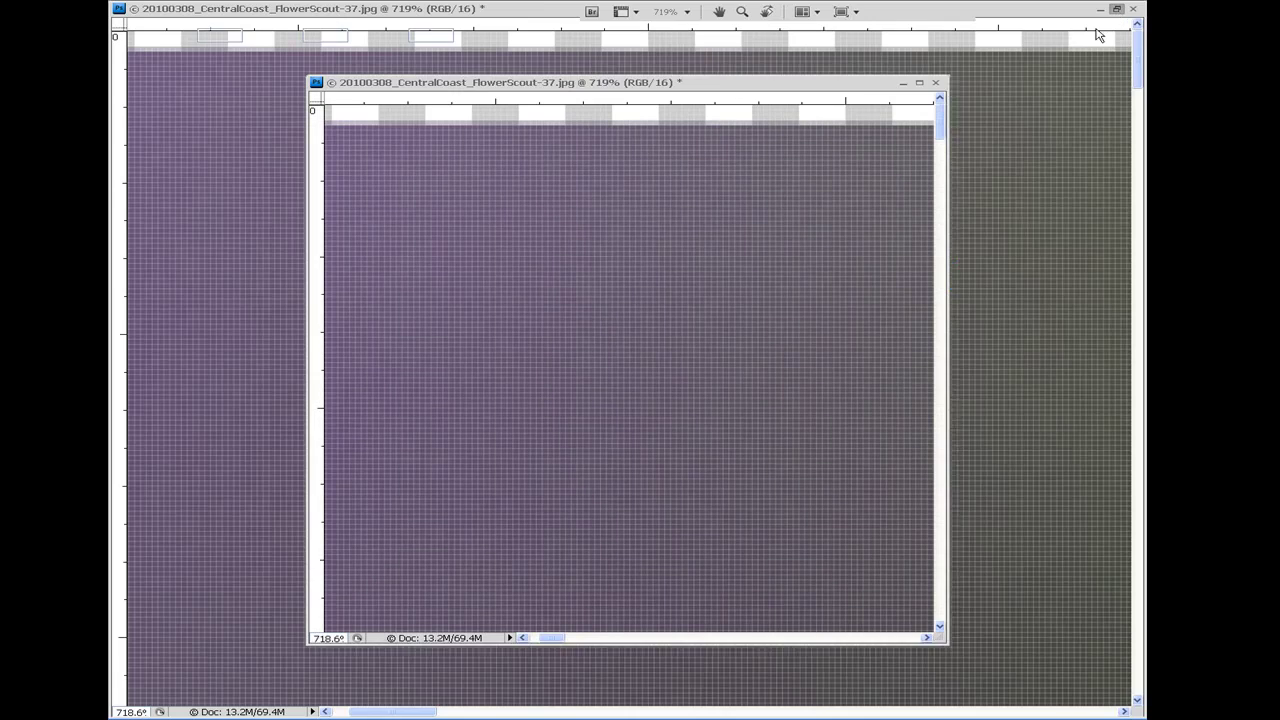
click(505, 12)
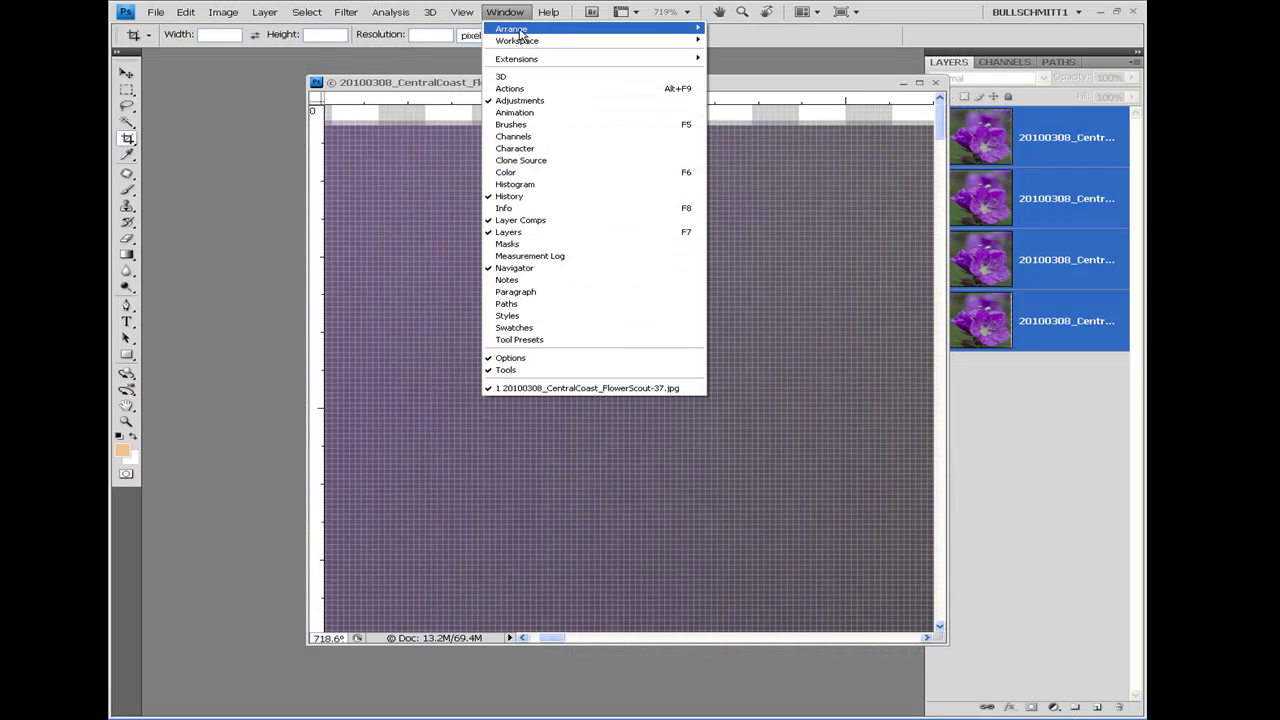
mouse_move(526, 45)
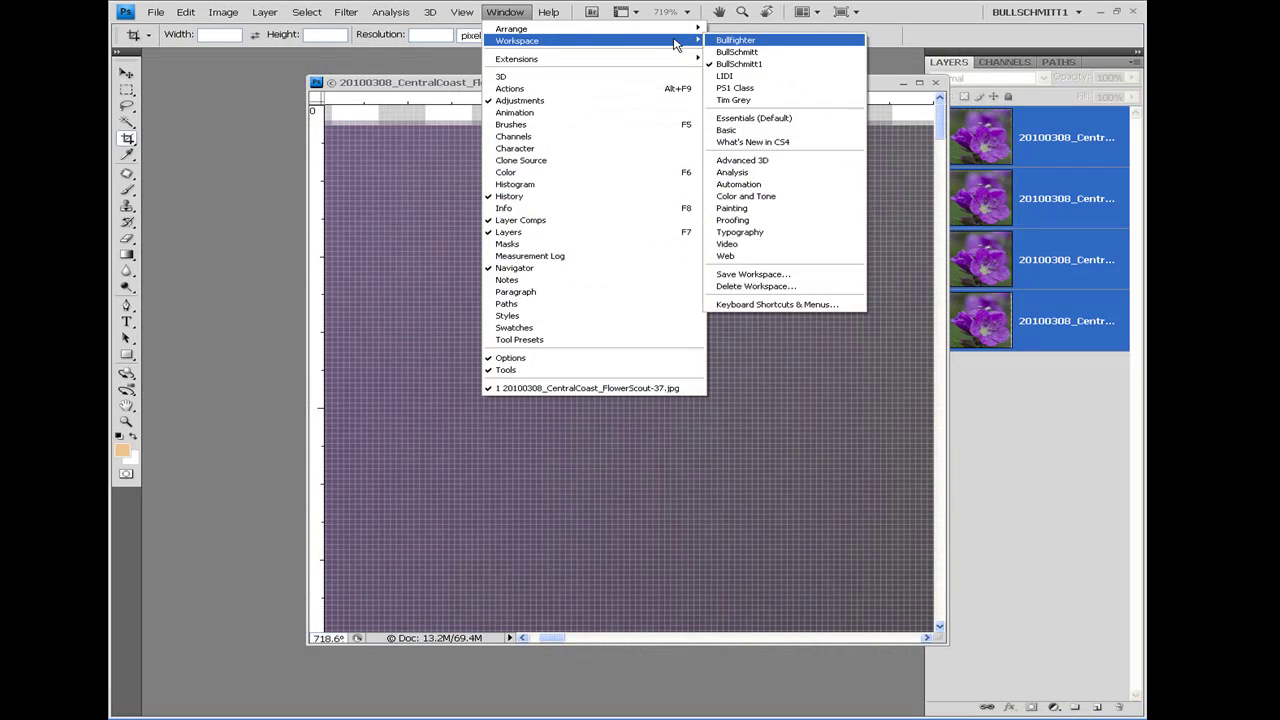
mouse_move(600, 29)
click(760, 80)
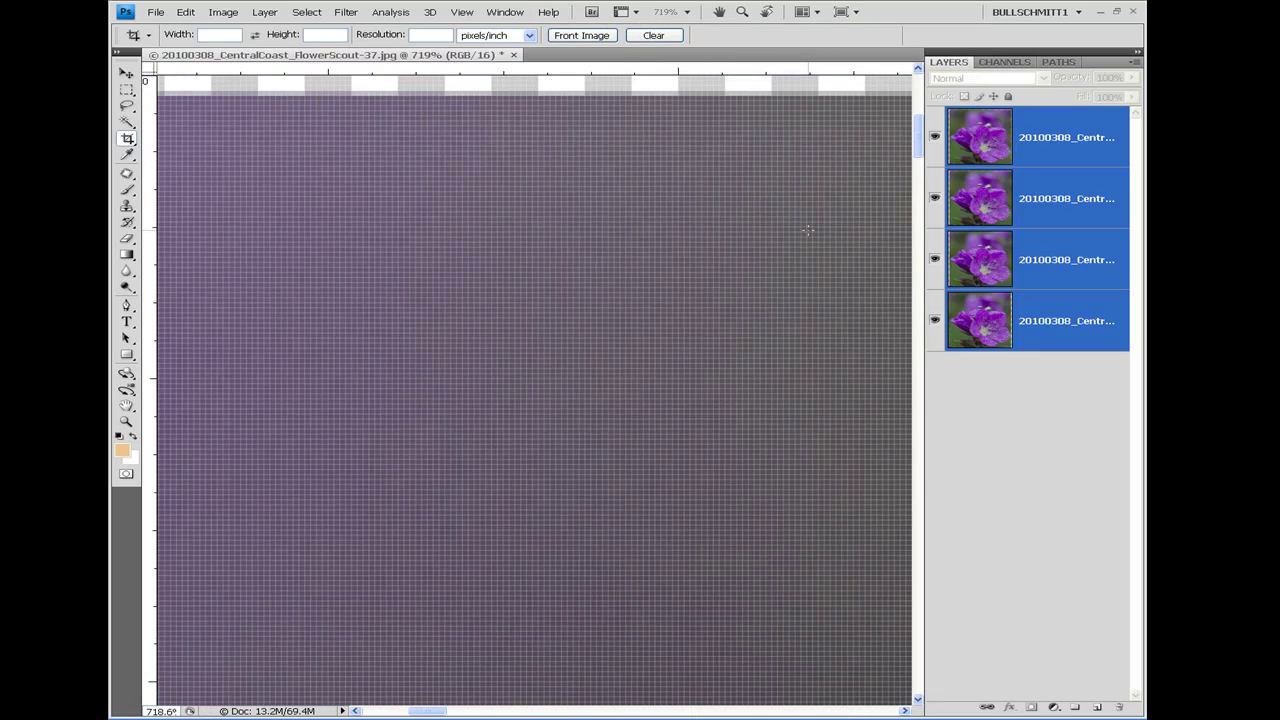
key(ctrl+0)
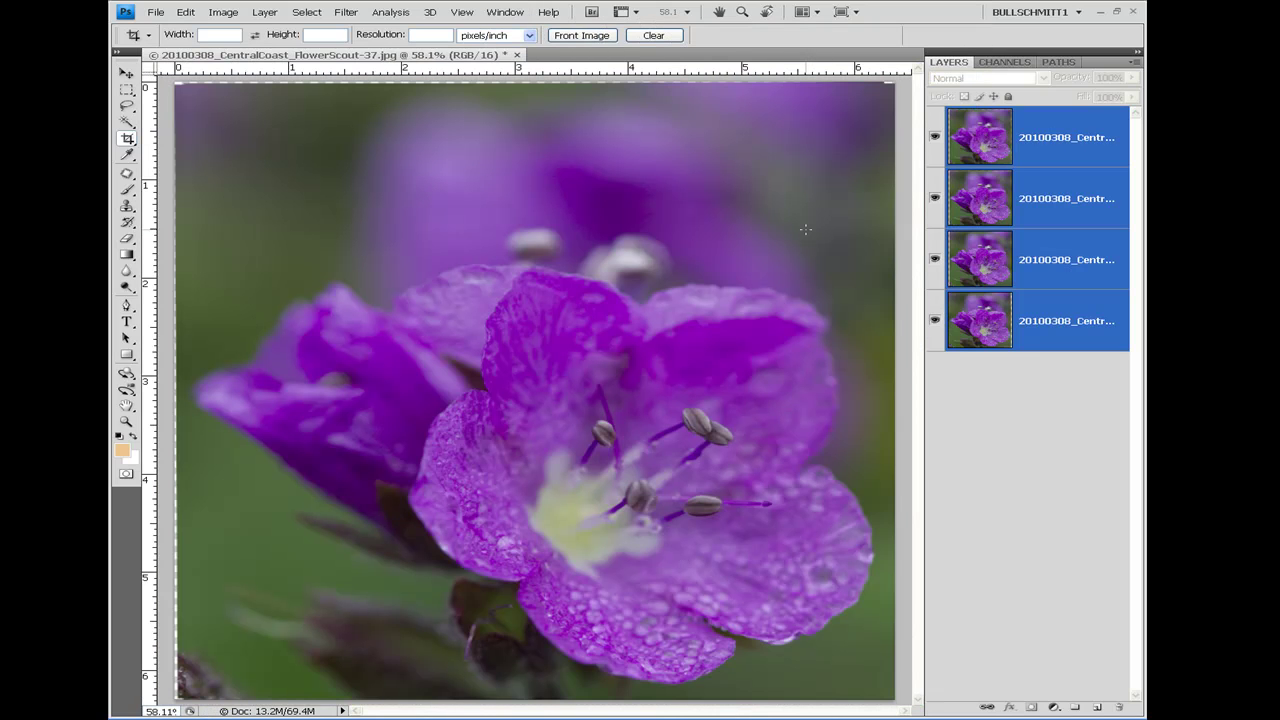
Step: Auto-Blend the four layers using Stack Images with Seamless Tones and Colors checked
click(187, 14)
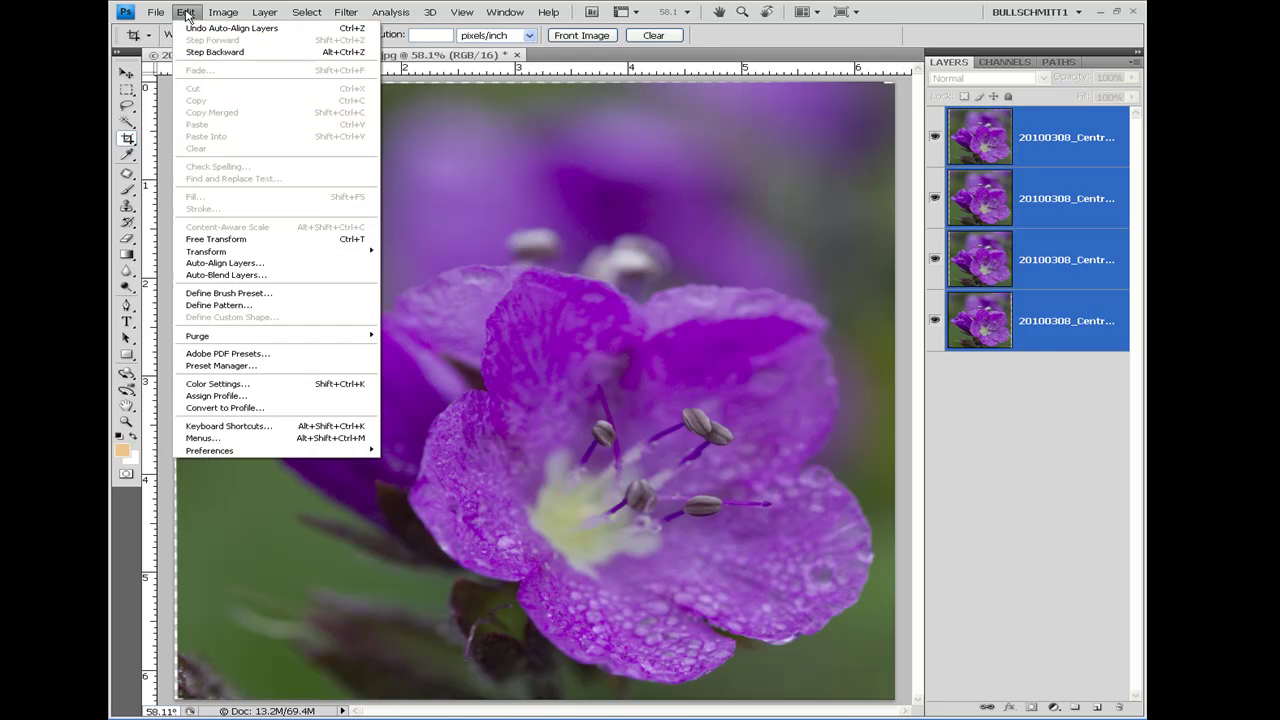
click(283, 276)
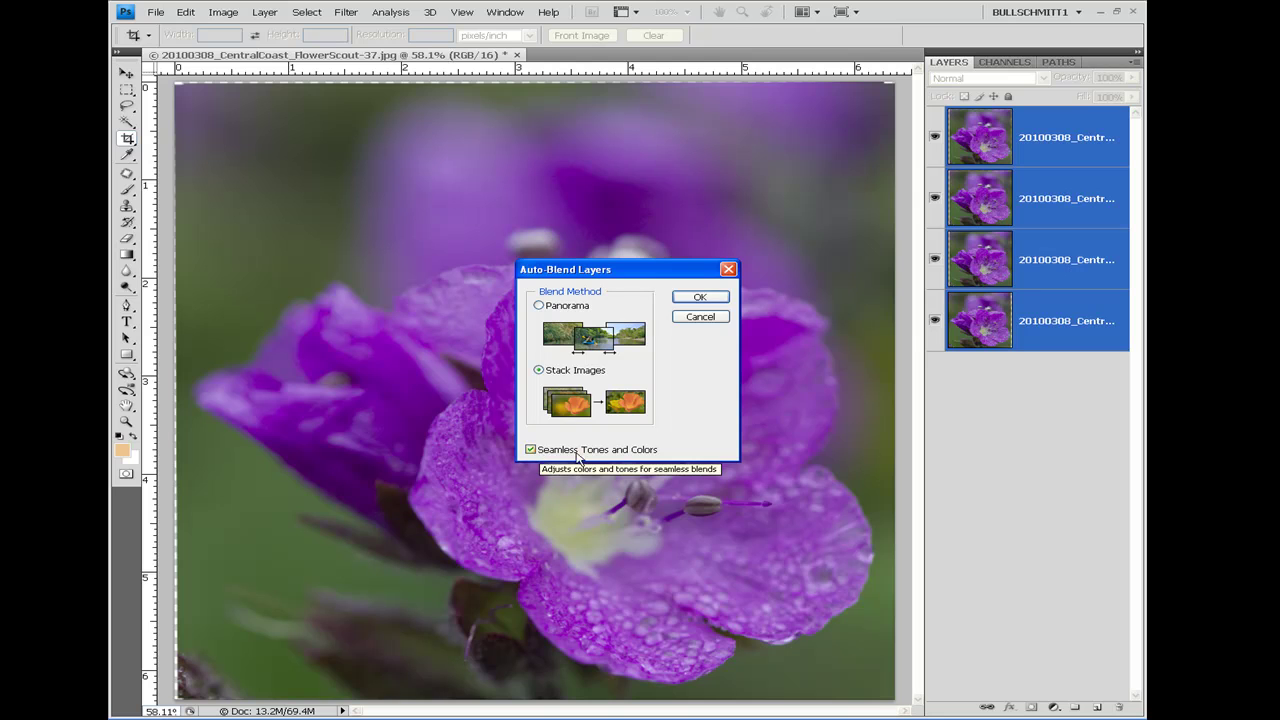
click(700, 297)
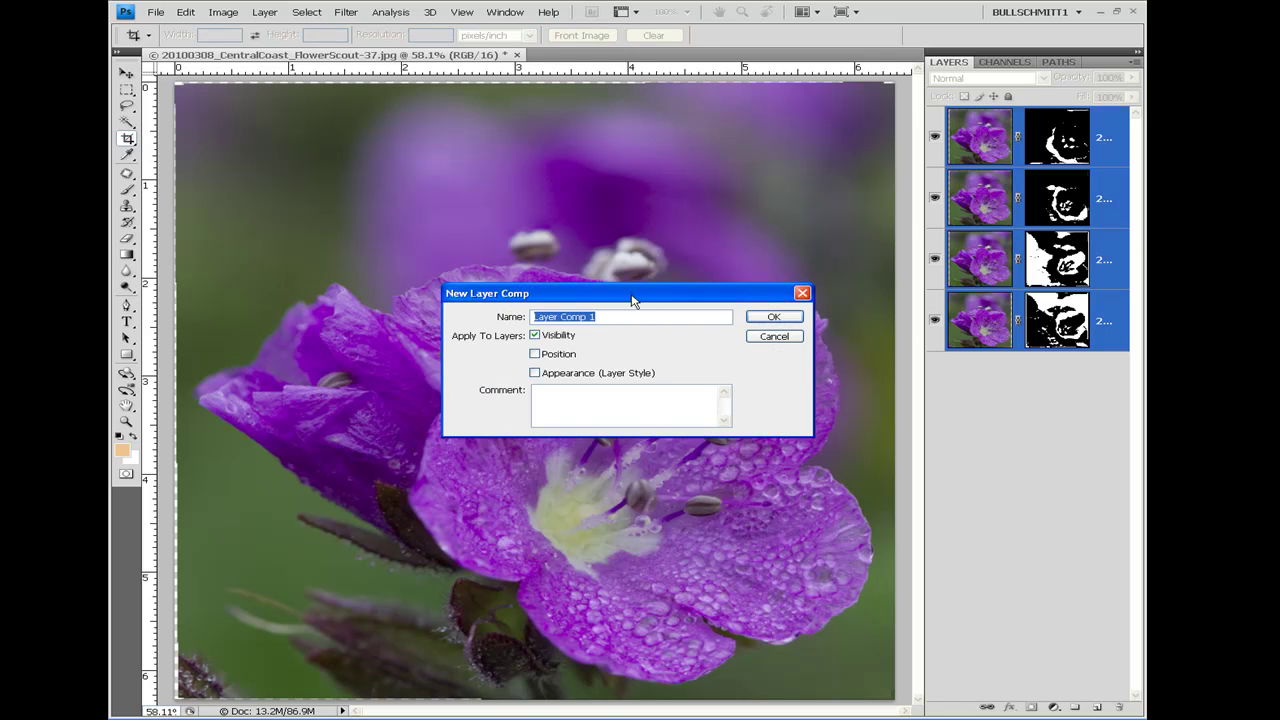
Step: Create a layer comp named 'Expanded DOF' with Visibility checked
drag(634, 294, 1279, 294)
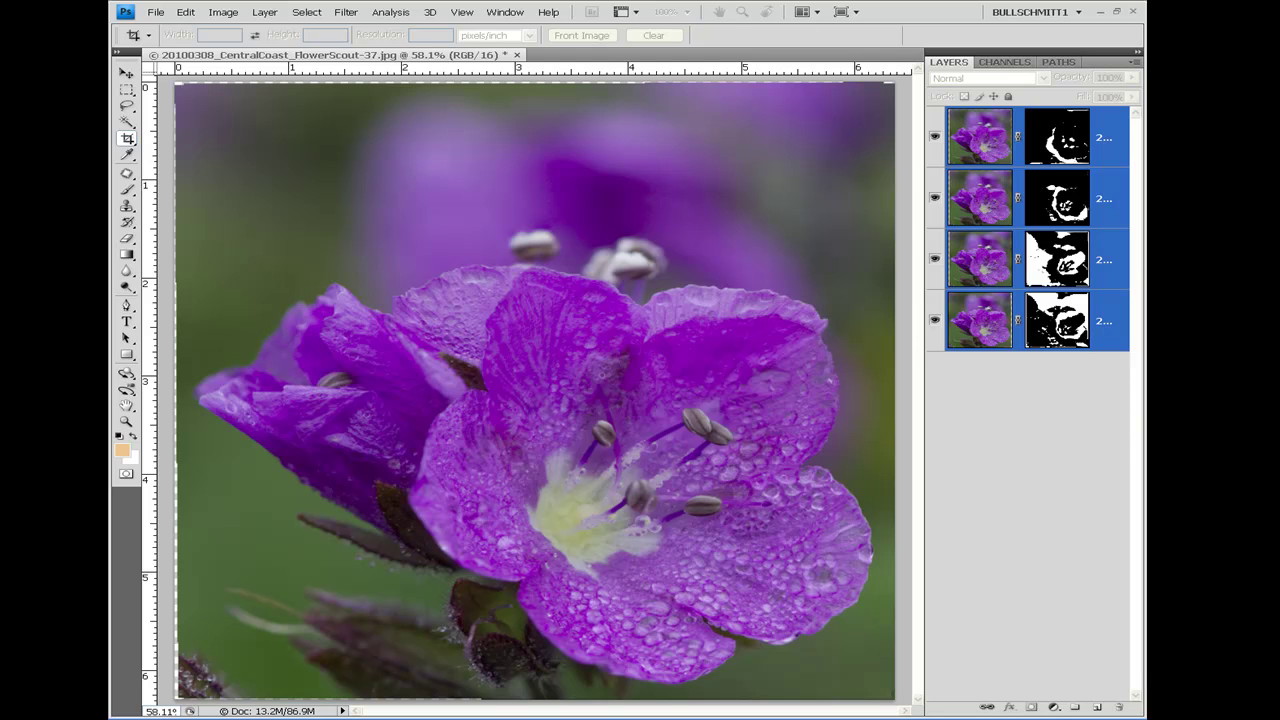
drag(1146, 294, 533, 298)
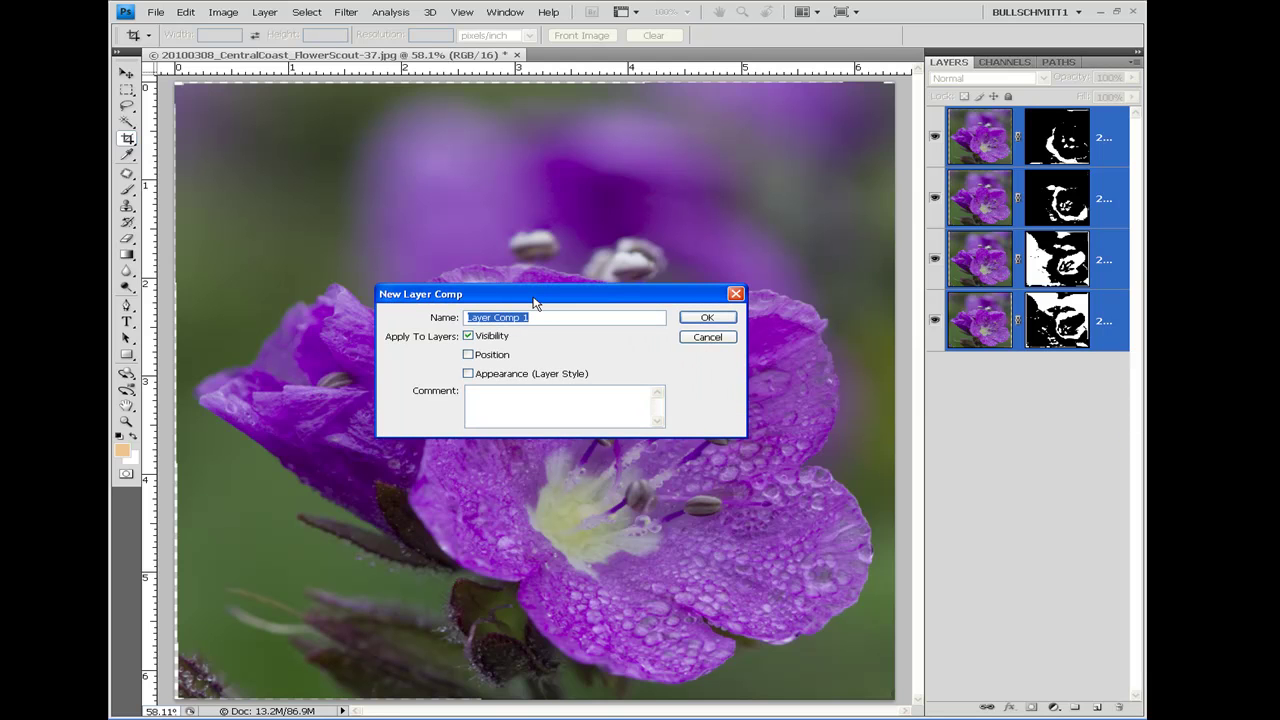
text(Expanded DOF)
click(692, 320)
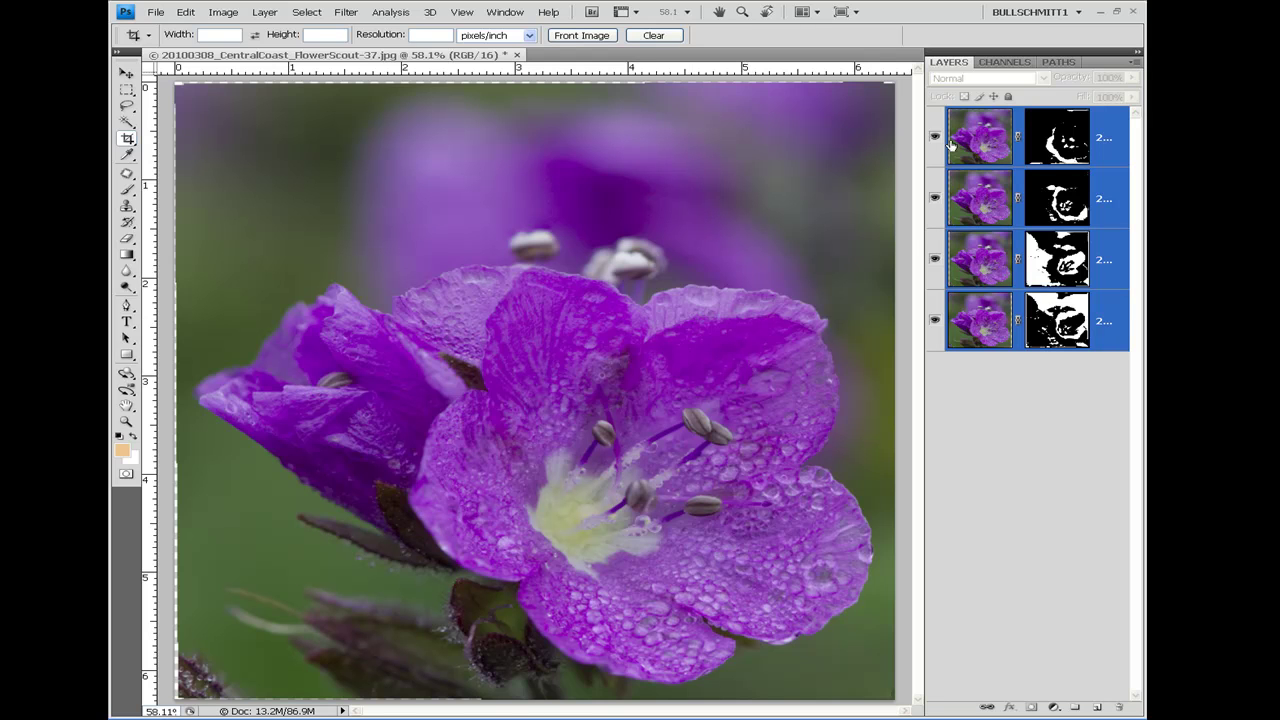
alt+click(934, 137)
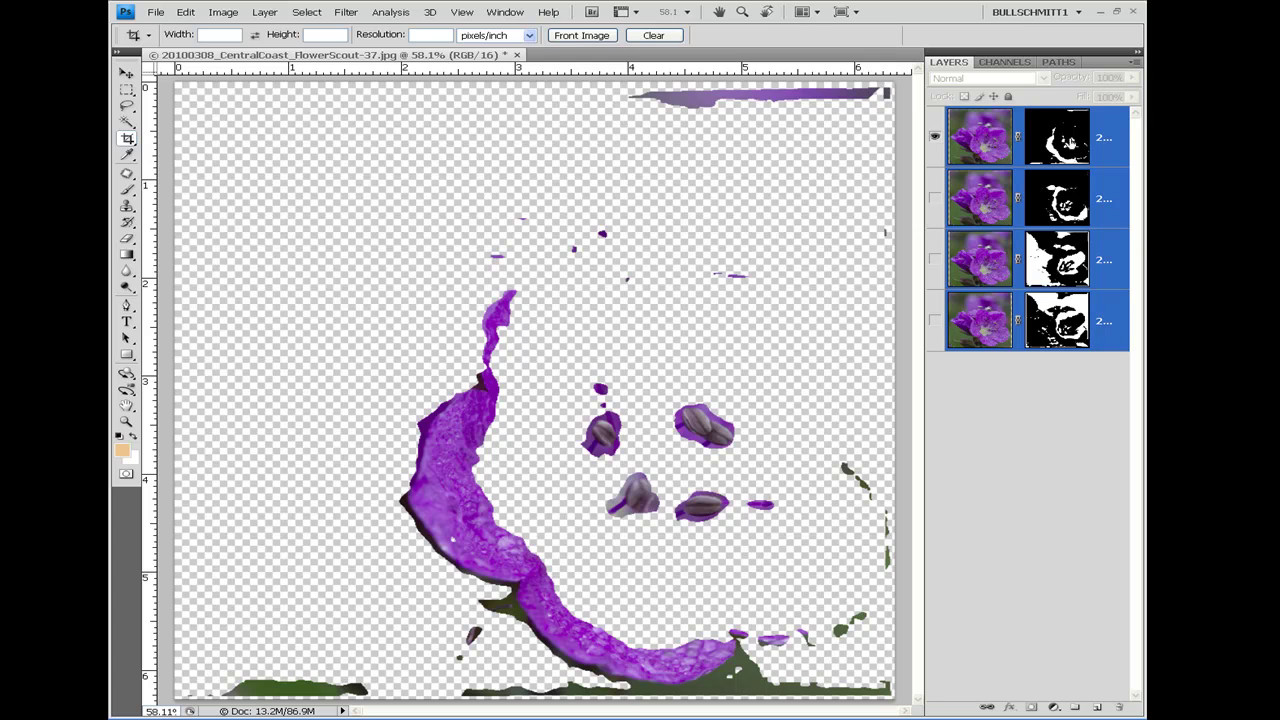
shift+click(1068, 143)
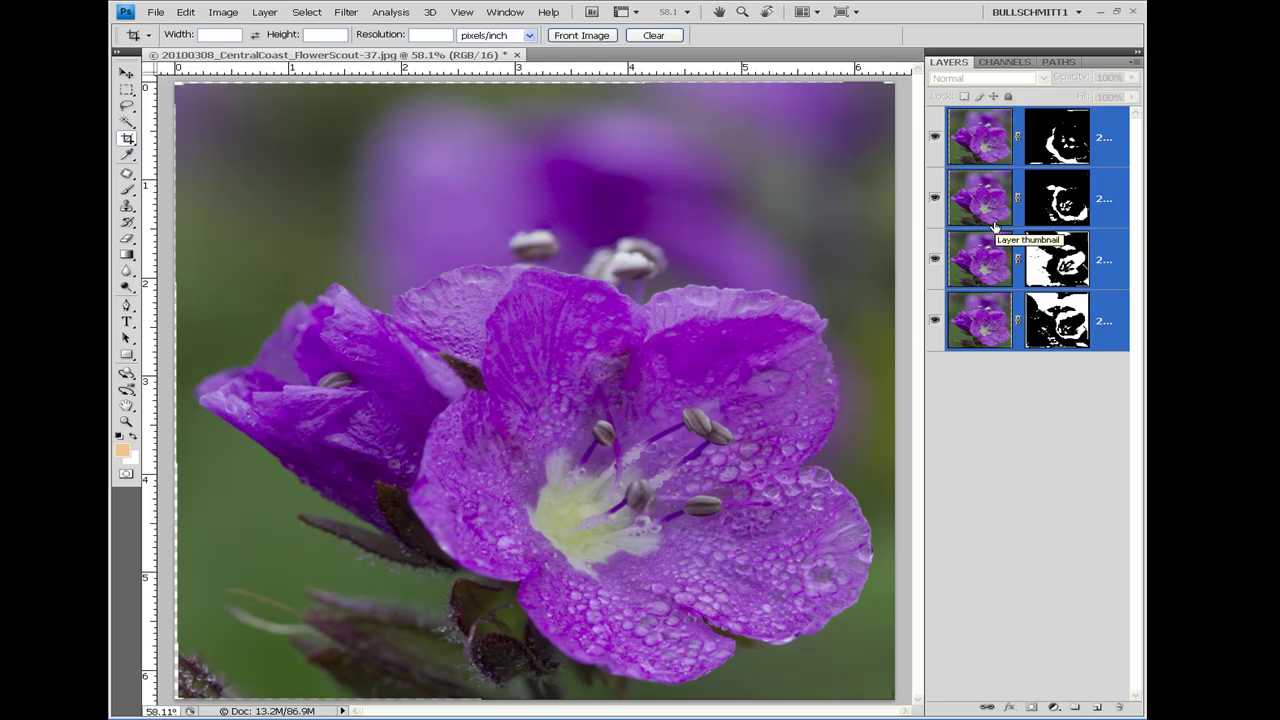
click(148, 15)
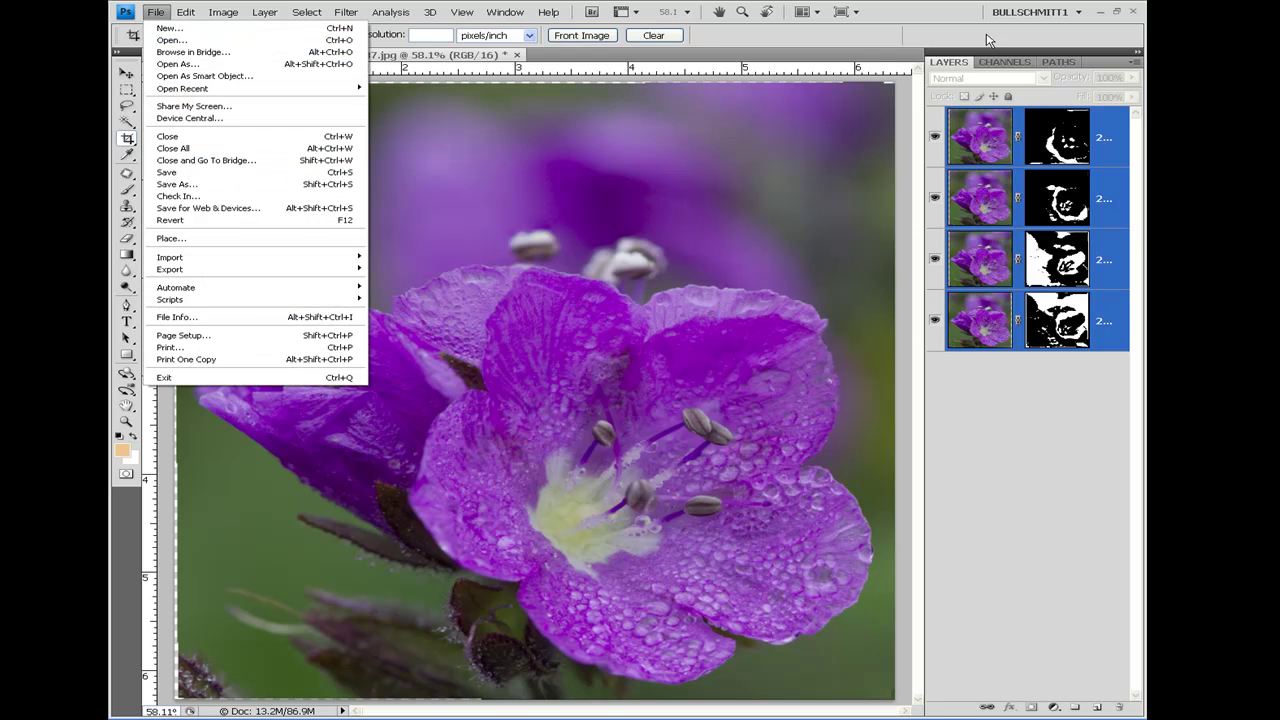
click(918, 12)
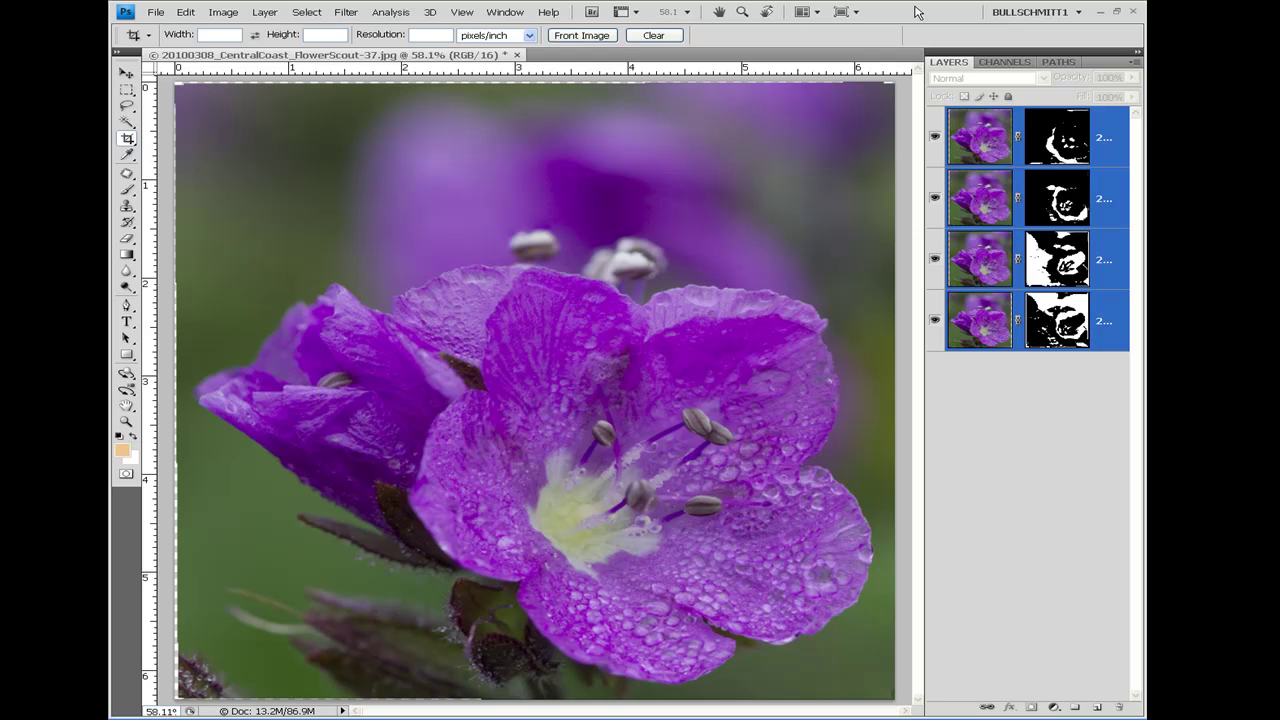